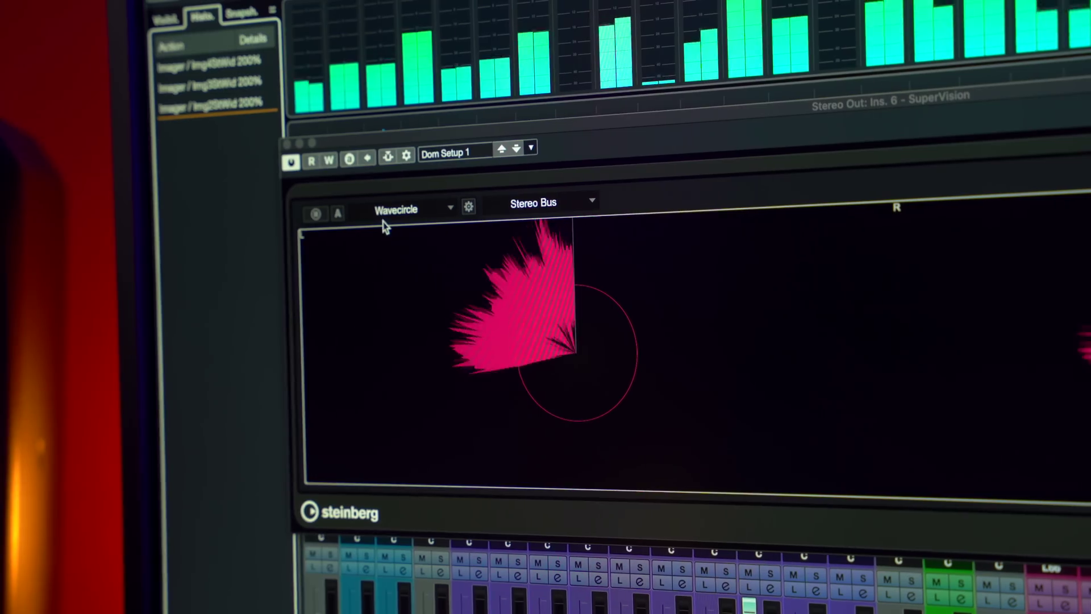
Open Vocal 1_71 for VariAudio editing and straighten the C3 note's pitch curve near bar 33.3.
left_click(450, 208)
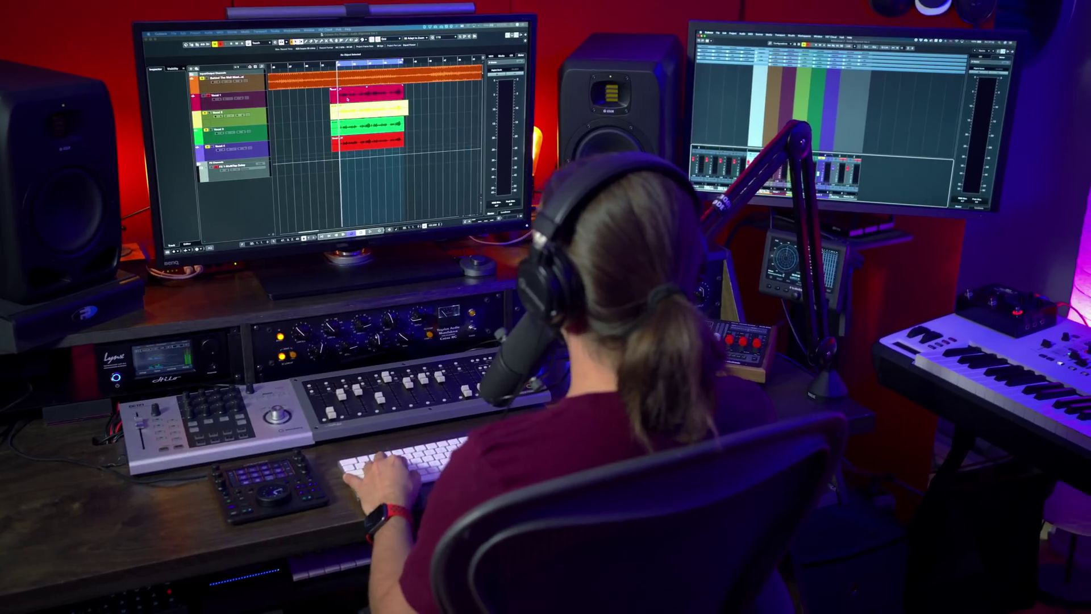
double_click(340, 100)
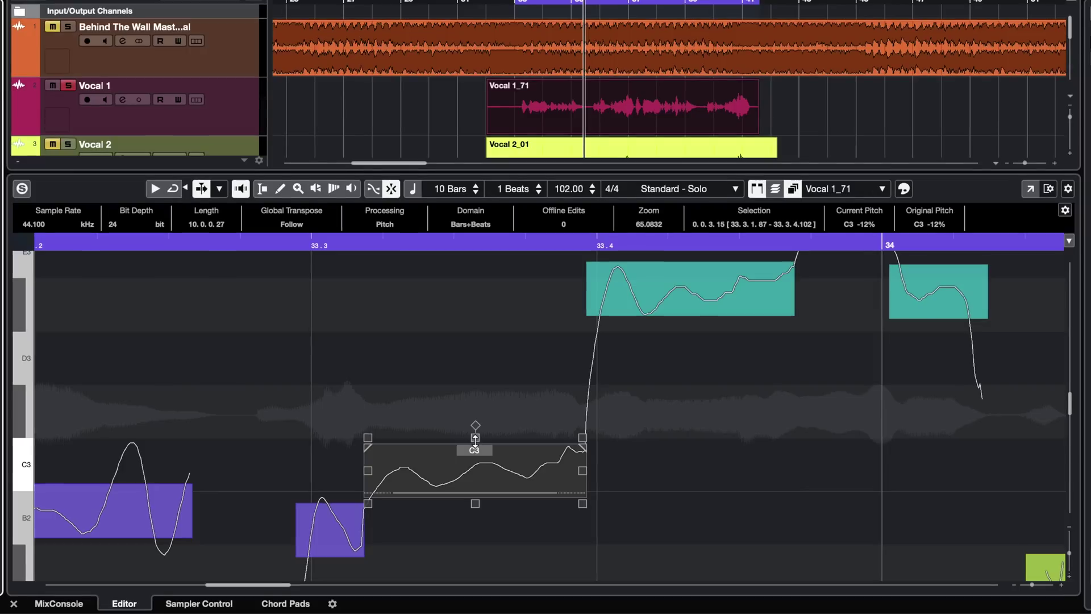
left_click_drag(475, 439, 476, 441)
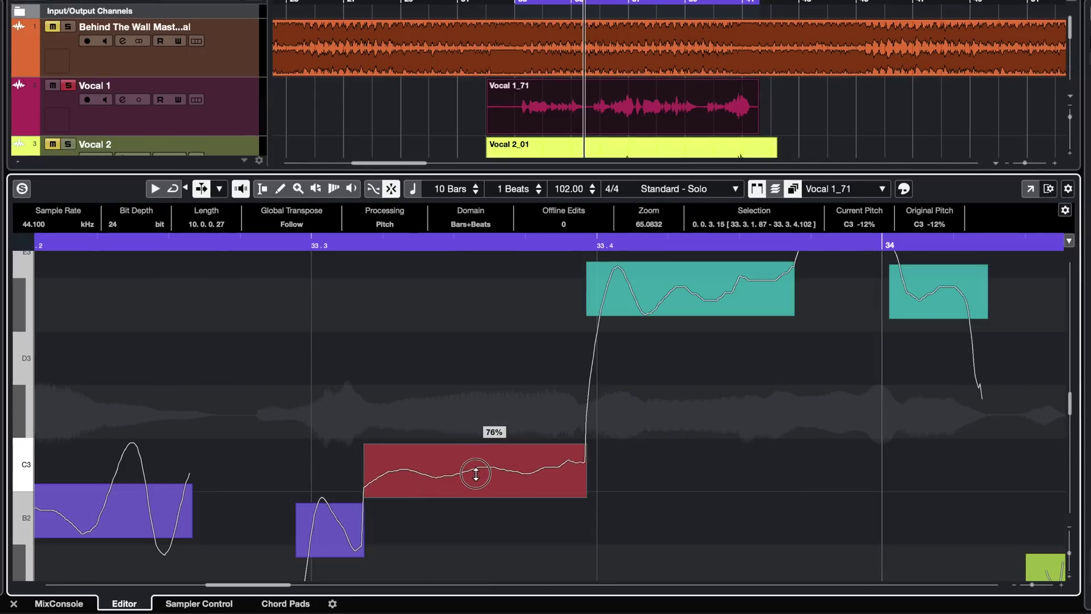
left_click_drag(582, 439, 579, 474)
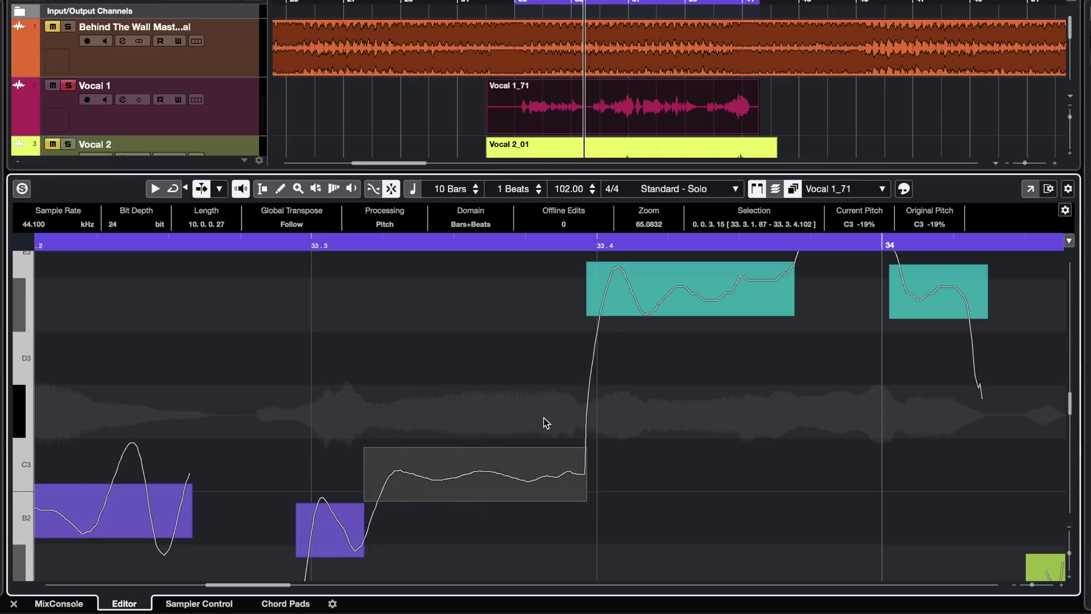
mouse_move(366, 441)
left_mouse_down()
mouse_move(367, 430)
mouse_move(367, 444)
left_mouse_up()
left_click(582, 446)
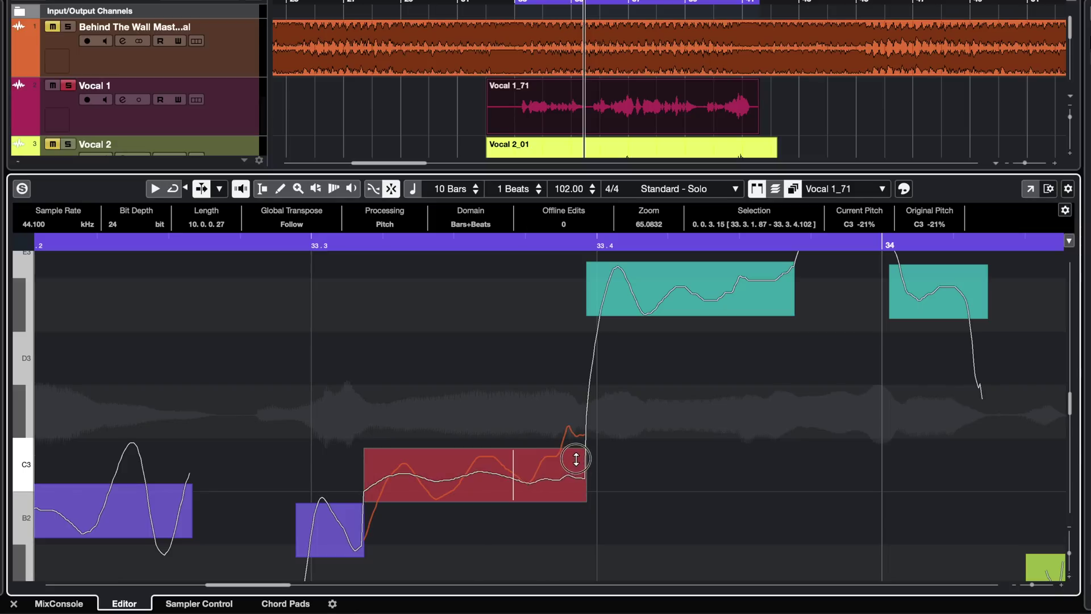
left_click_drag(575, 458, 575, 461)
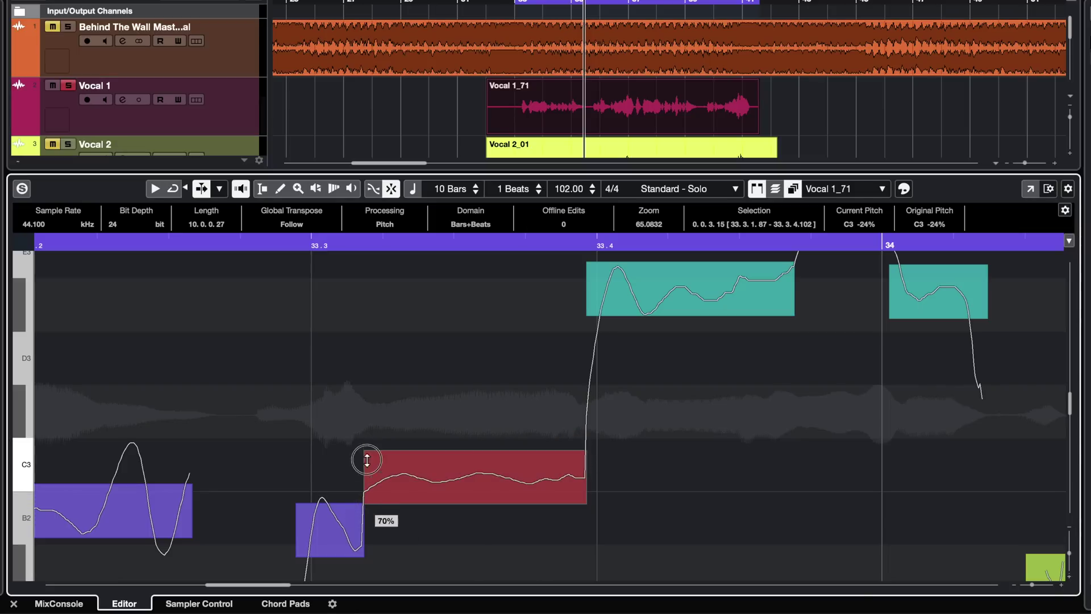
Audition the phrase, undo the last edit, and tune the C3 note exactly onto C3.
key("g")
key("space")
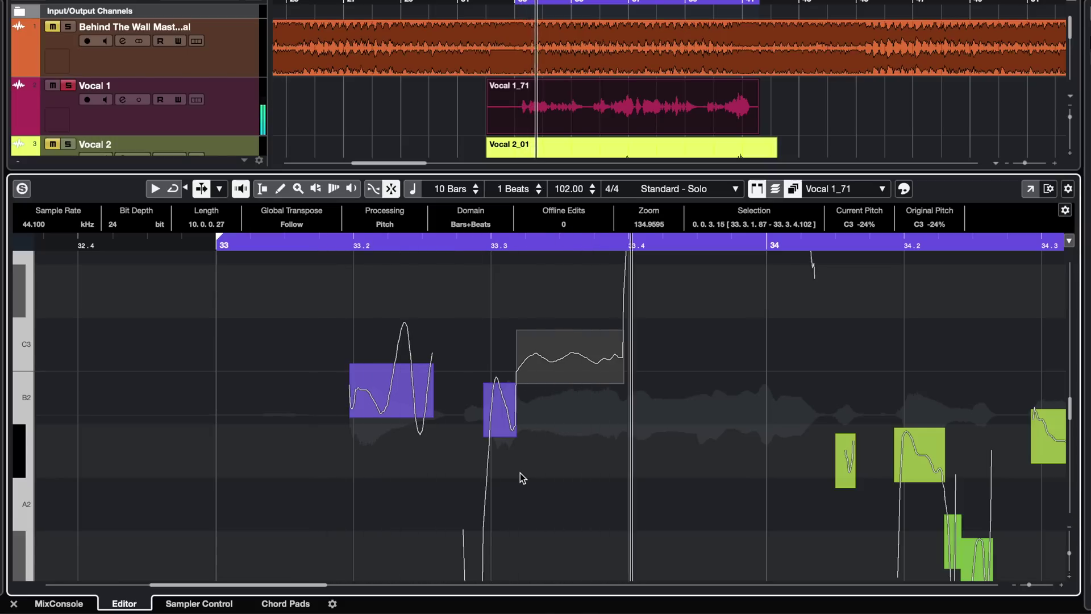
key("space")
key("ctrl+z")
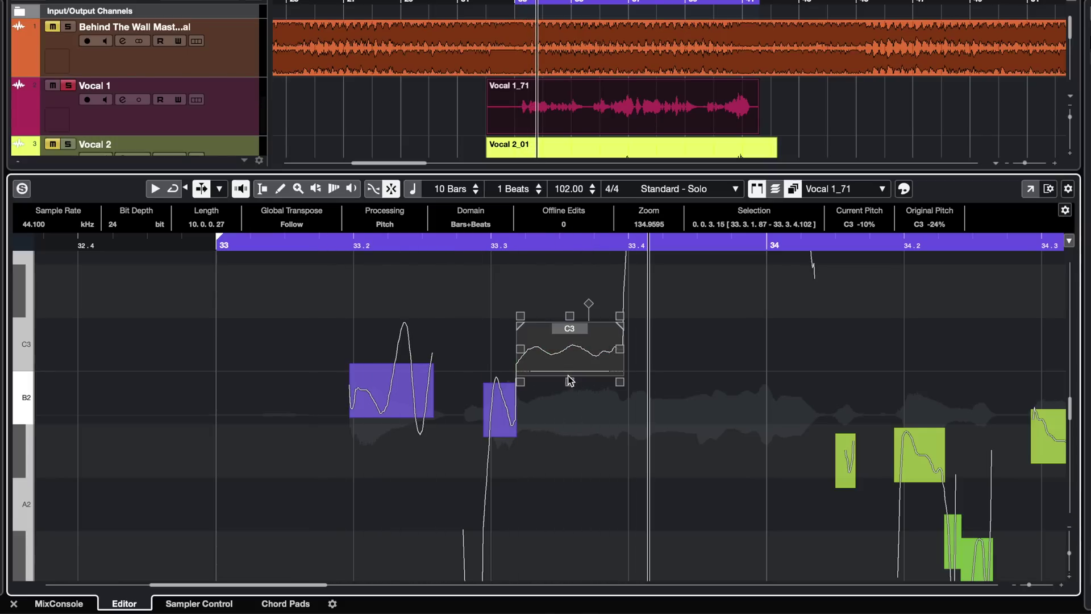
left_click_drag(570, 341, 568, 334)
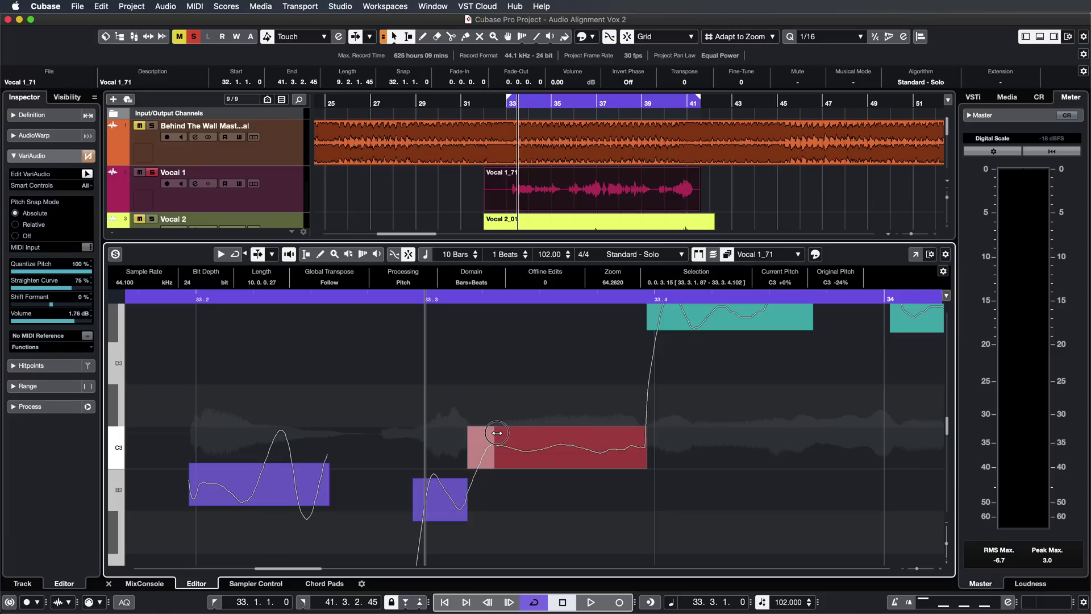
left_click(497, 433)
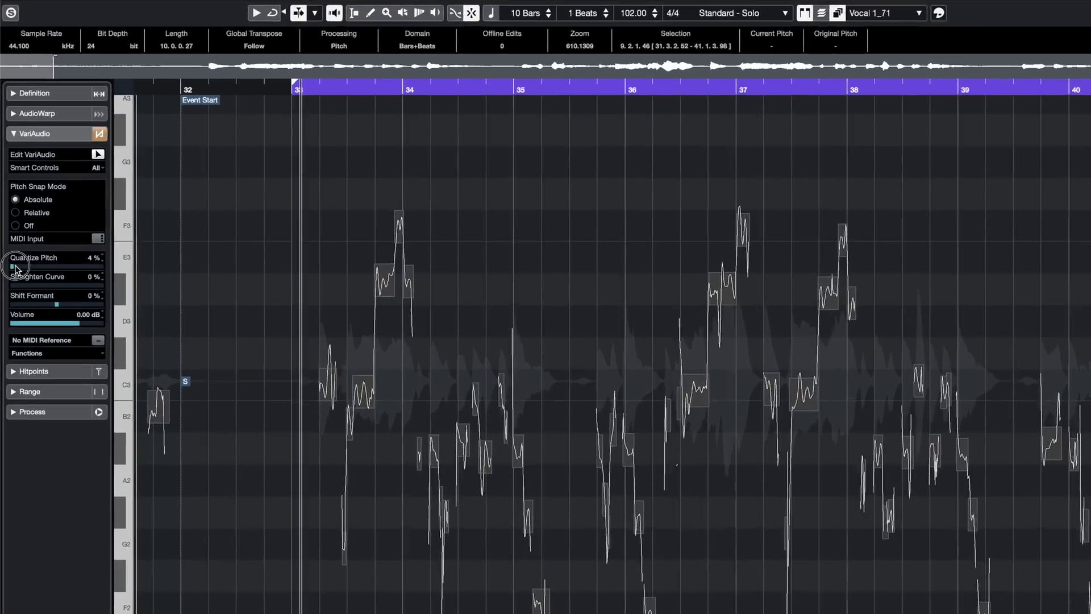
Set Quantize Pitch to 100% and Straighten Curve to 100% for all Vocal 1_71 notes.
left_click_drag(21, 258, 98, 265)
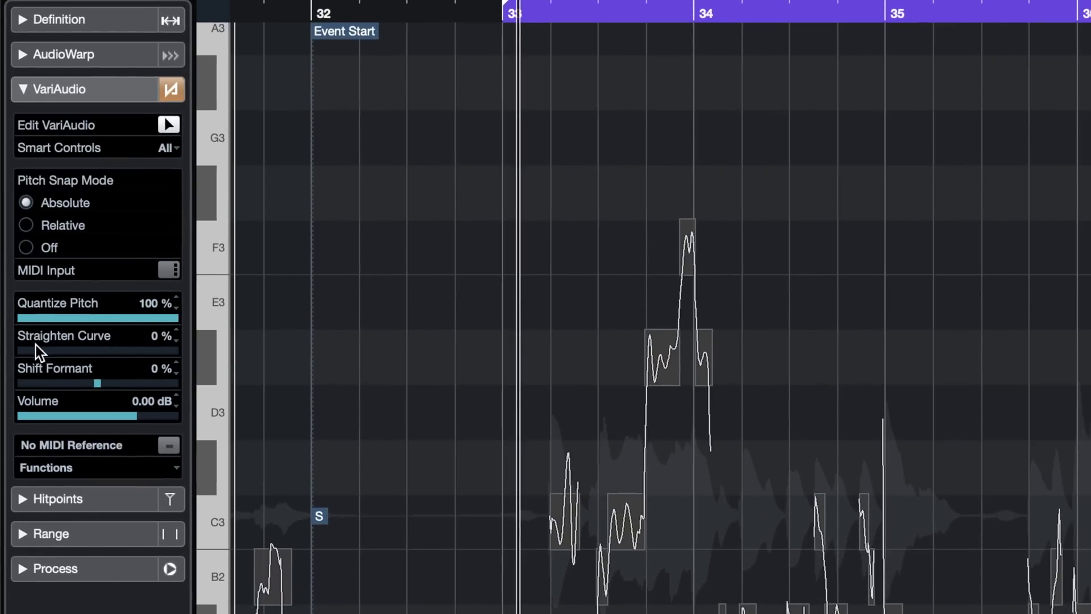
left_click_drag(23, 351, 233, 381)
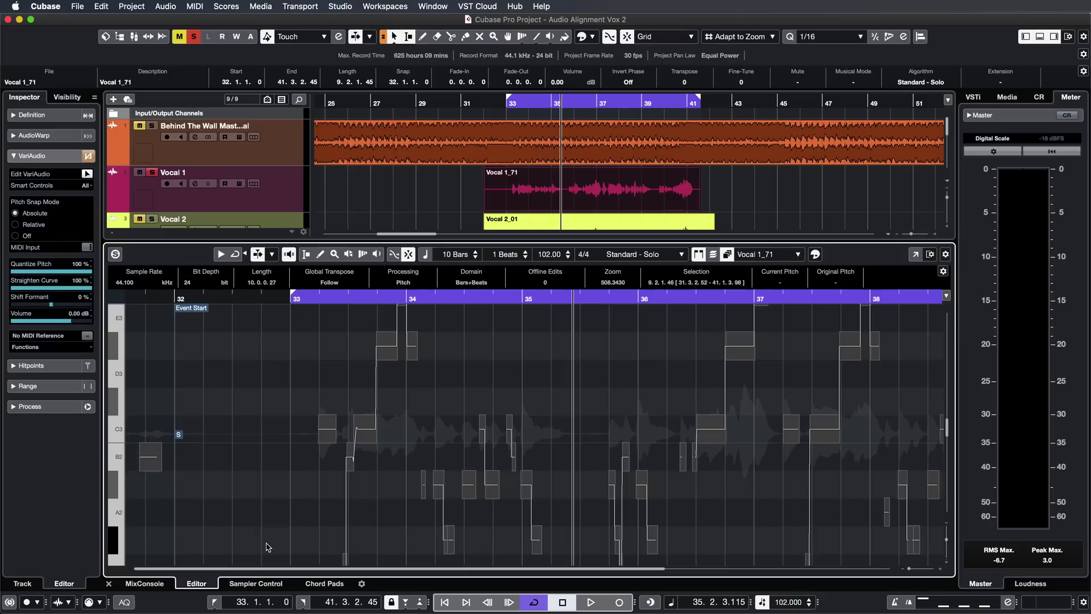
Select the phrase's vocal notes and shift their formant to -51%, auditioning the result.
left_click_drag(267, 541, 573, 307)
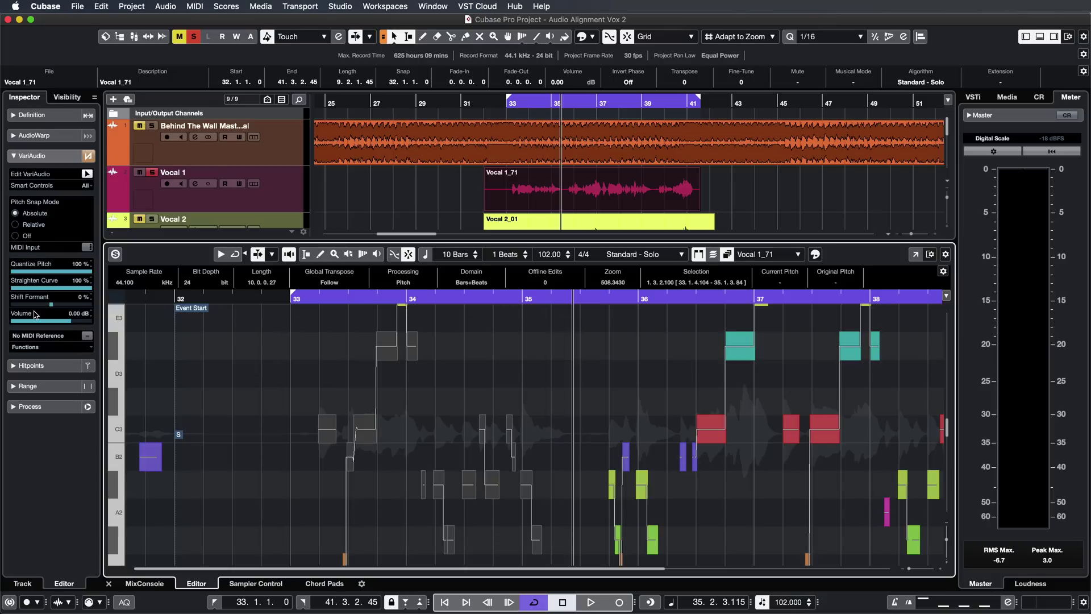
left_click_drag(51, 307, 40, 309)
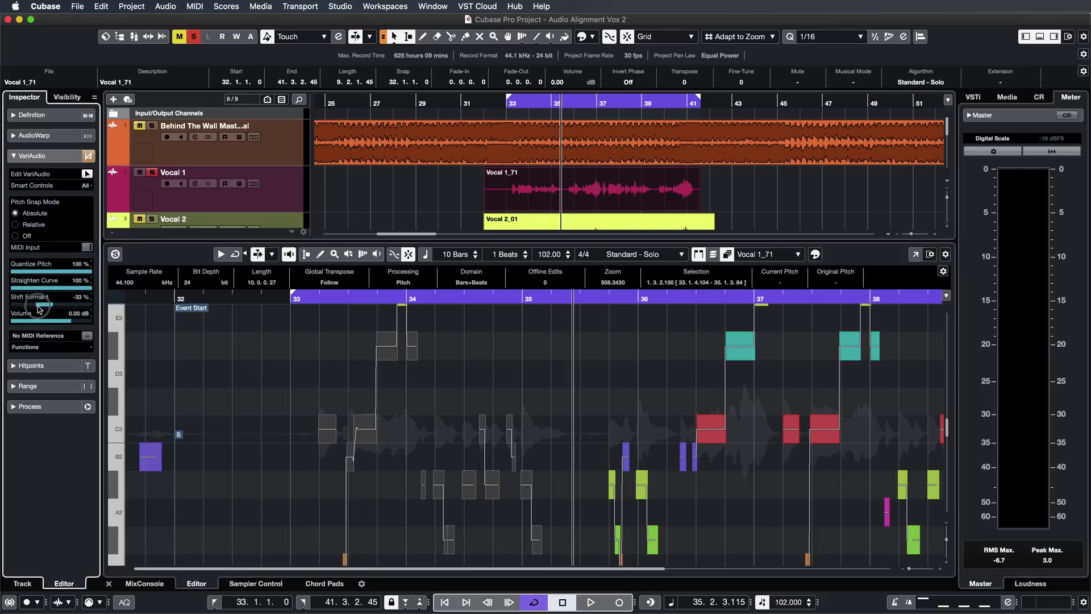
key("space")
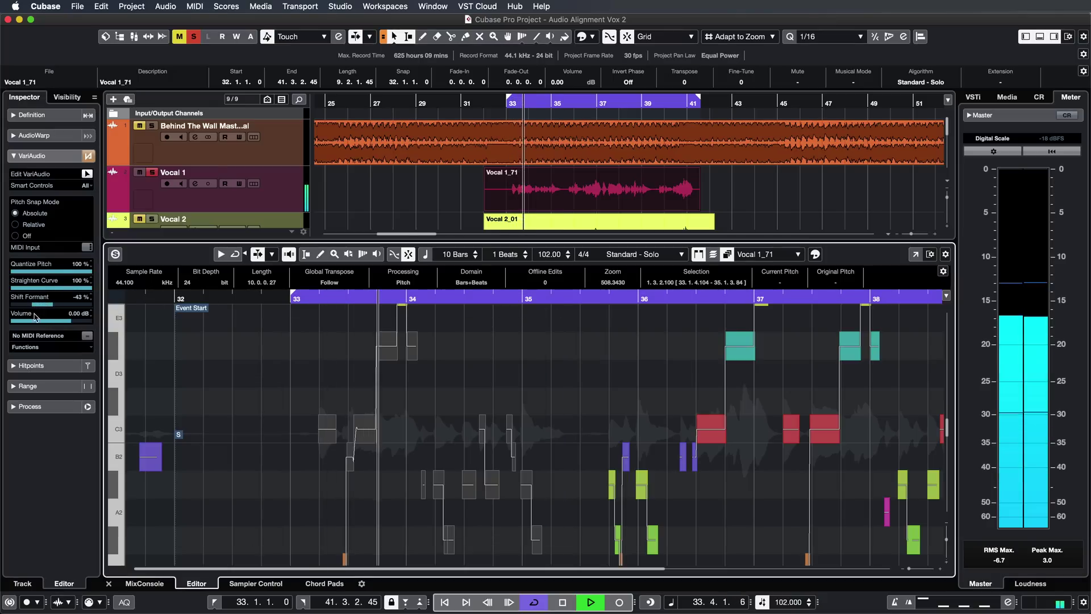
left_click_drag(34, 304, 77, 310)
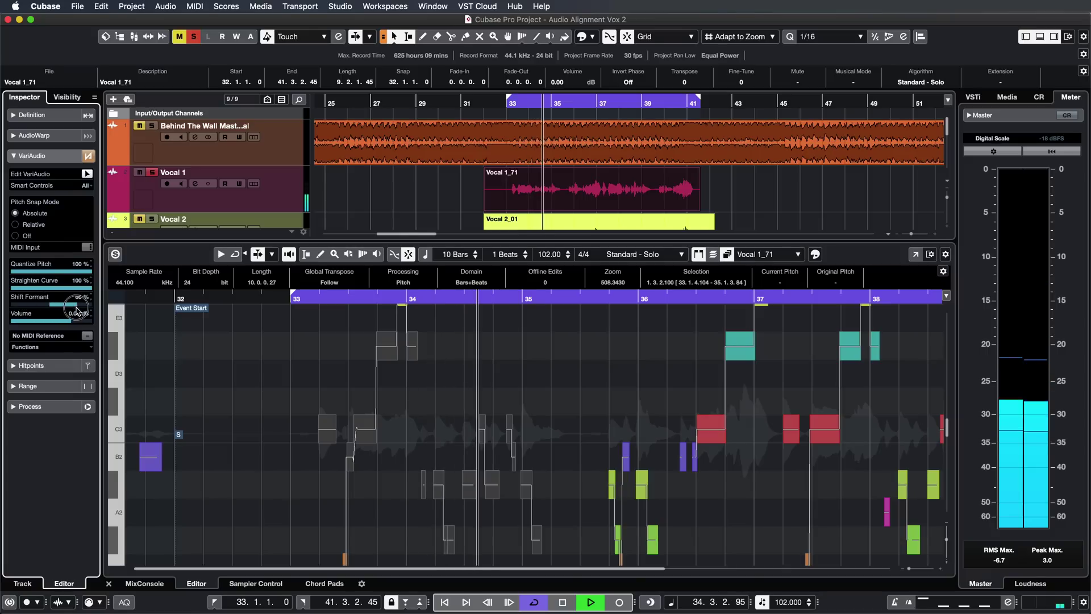
key("space")
Time-stretch the C3 note near bar 33.3 longer with its warp end handle, auditioning it.
left_click(372, 430)
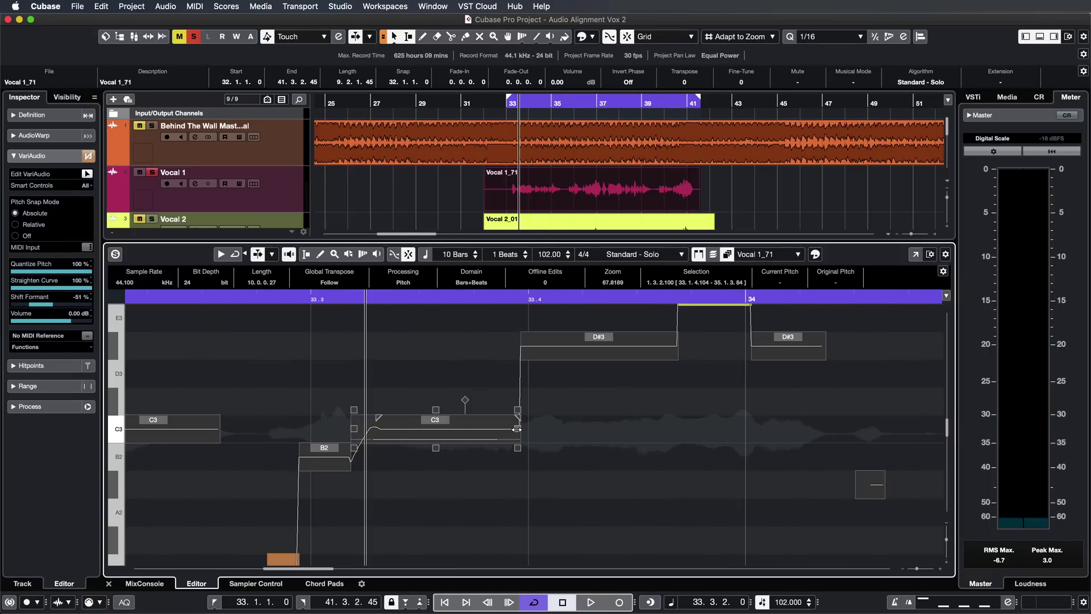
left_click_drag(517, 428, 519, 429)
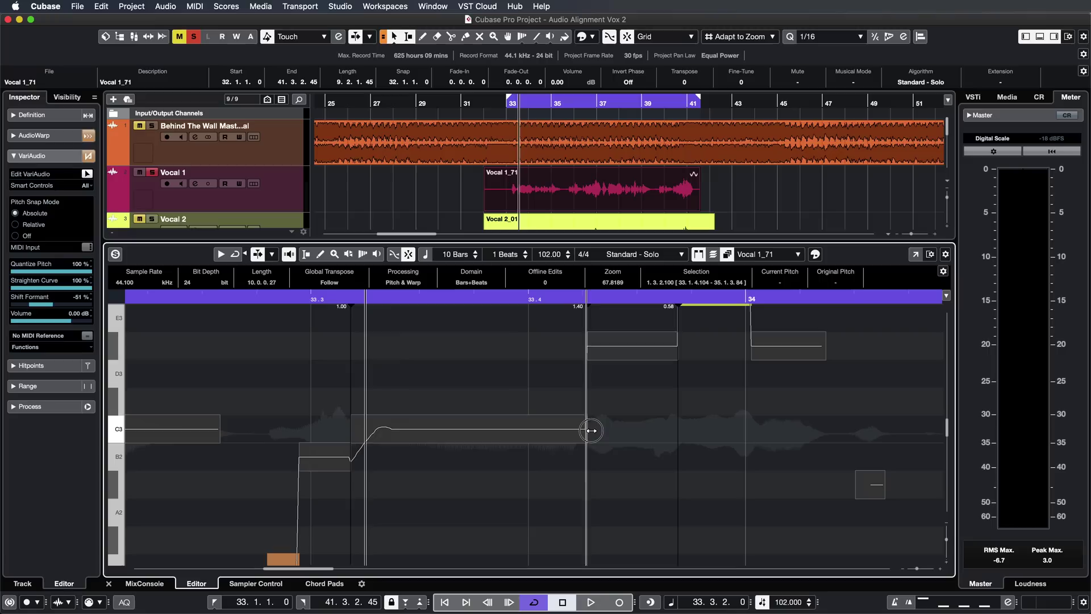
left_click_drag(591, 430, 612, 430)
key("space")
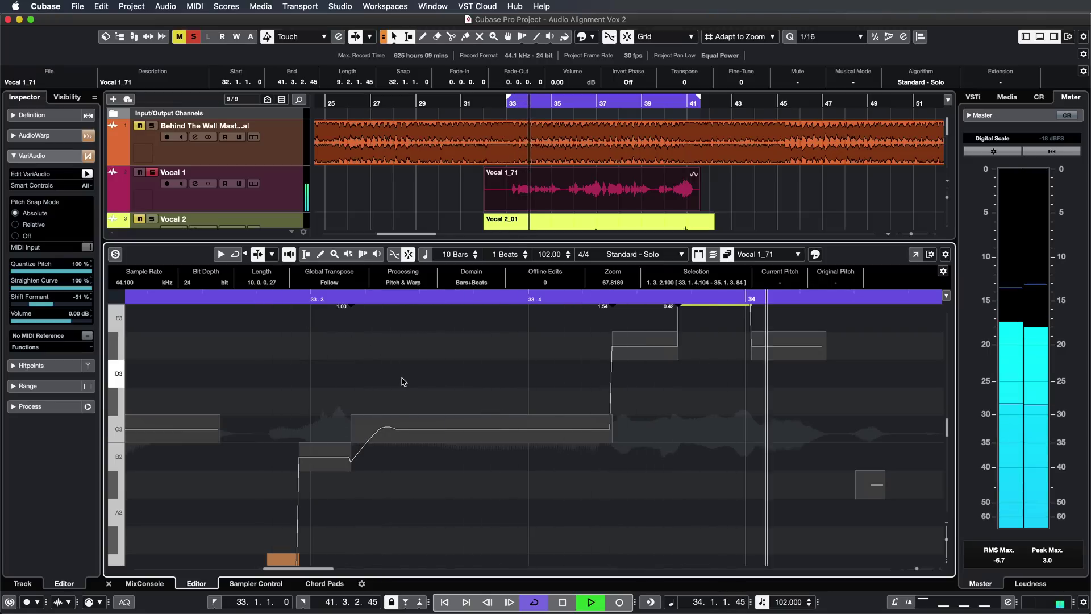
key("h")
key("h")
key("h")
key("space")
left_click(249, 419)
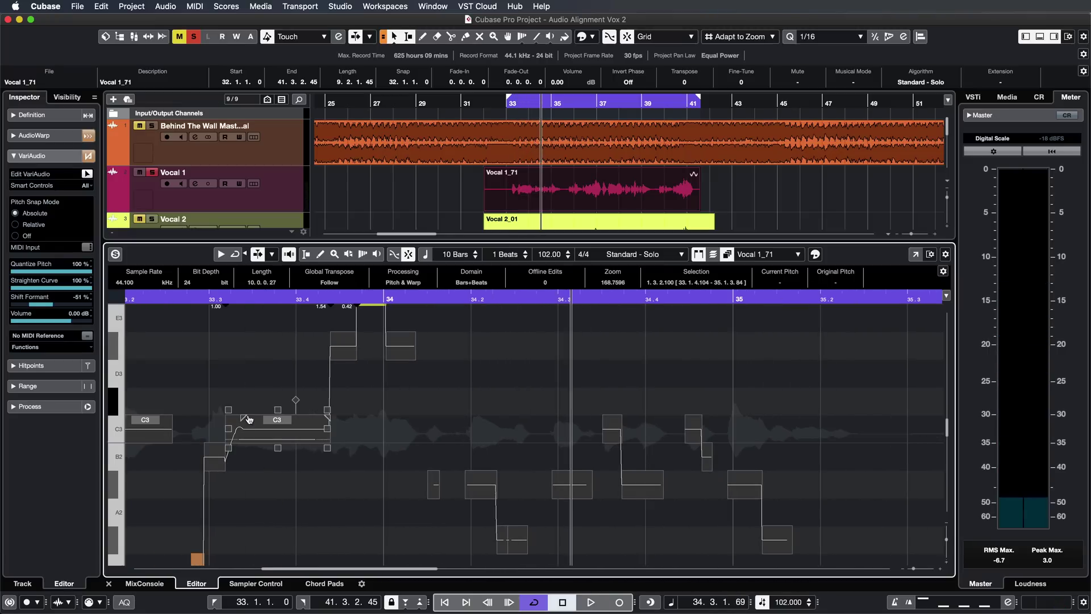
left_click_drag(255, 423, 299, 430)
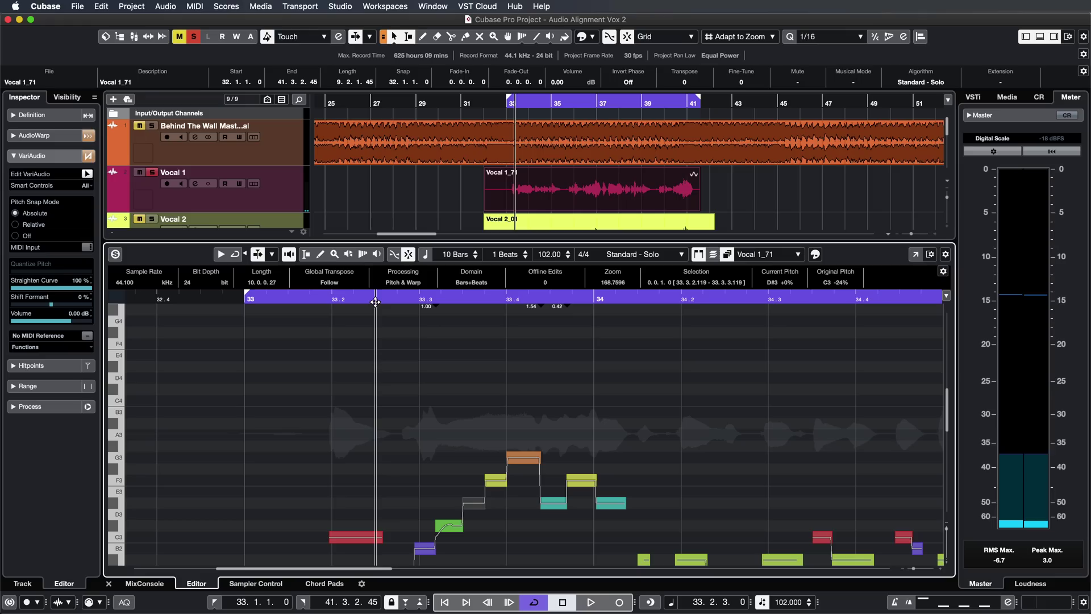
Play back the project to hear the tuned vocal.
key("space")
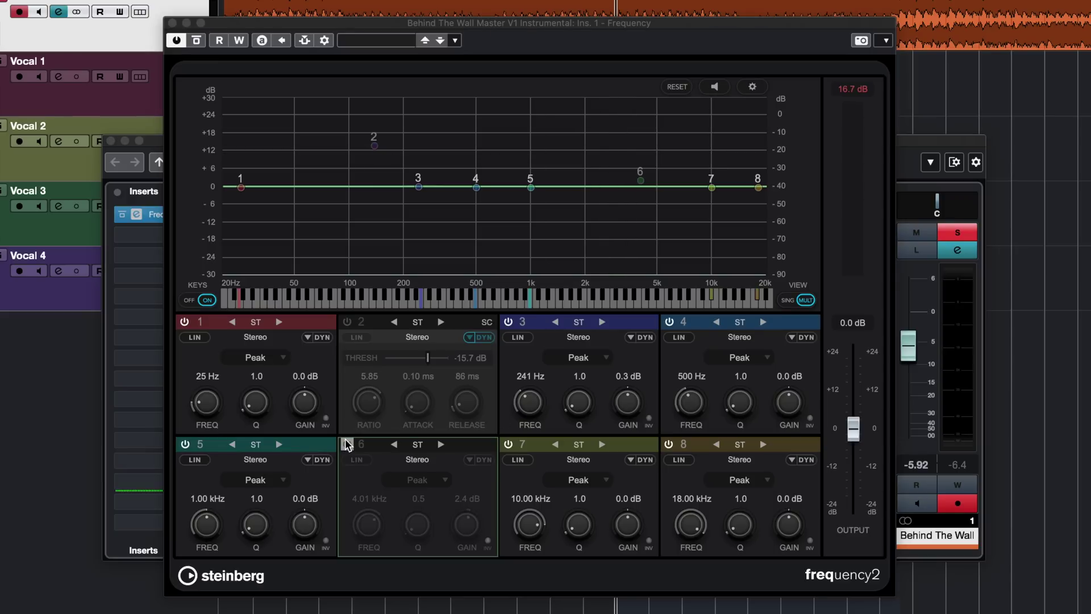
Enable EQ bands 6 and 2 and set band 2 to about 147 Hz, 13 dB in Listen mode.
left_click(347, 444)
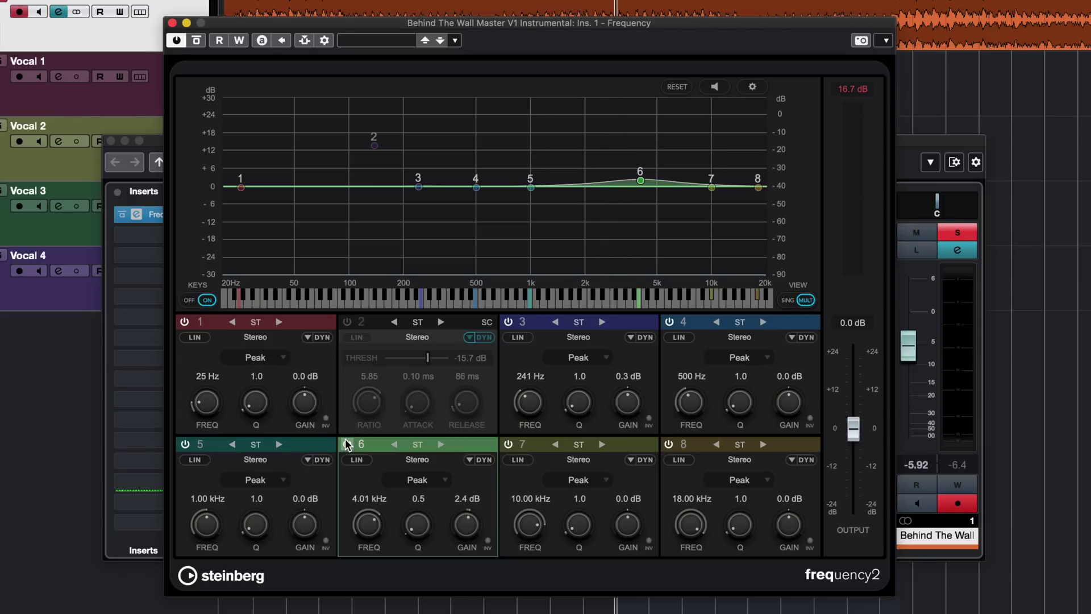
left_click(347, 322)
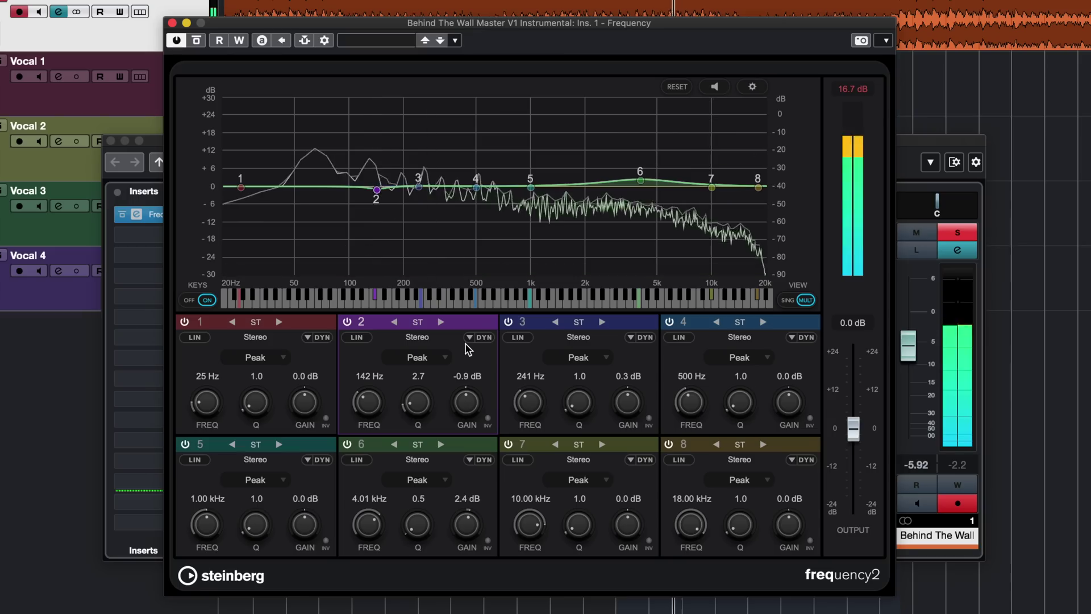
left_click_drag(473, 379, 547, 277)
left_click(715, 87)
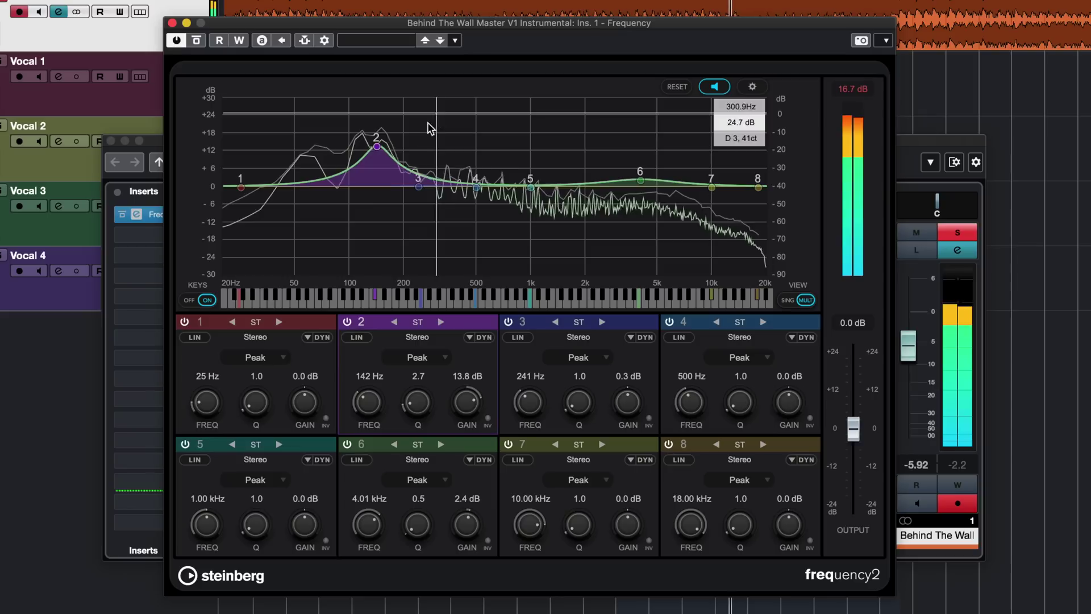
left_click_drag(380, 147, 379, 149)
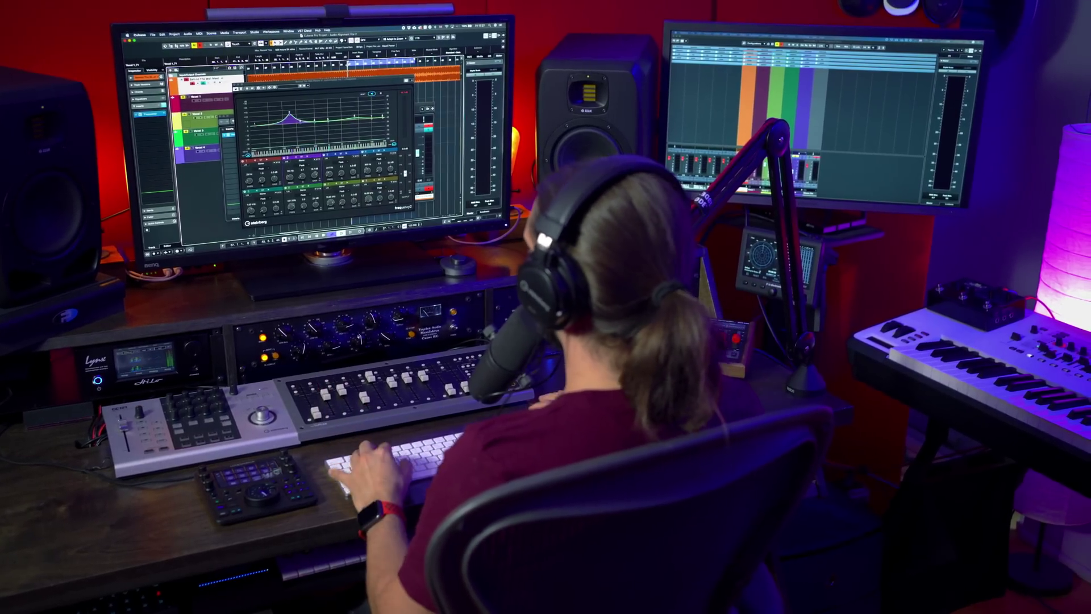
During playback, switch on dynamics for band 2 in the single-band view.
key("space")
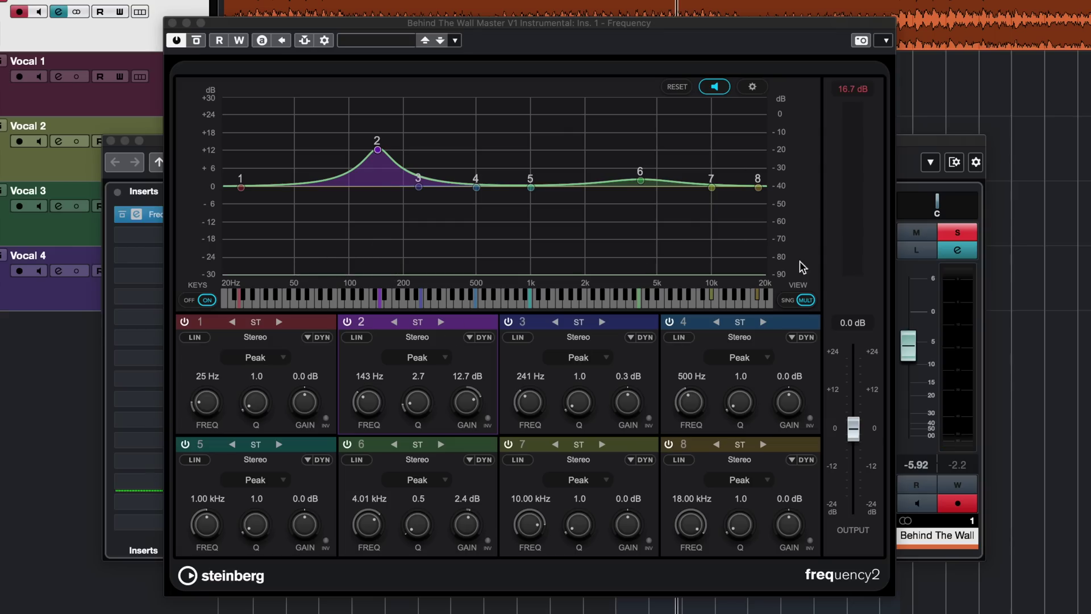
left_click(787, 300)
left_click(506, 370)
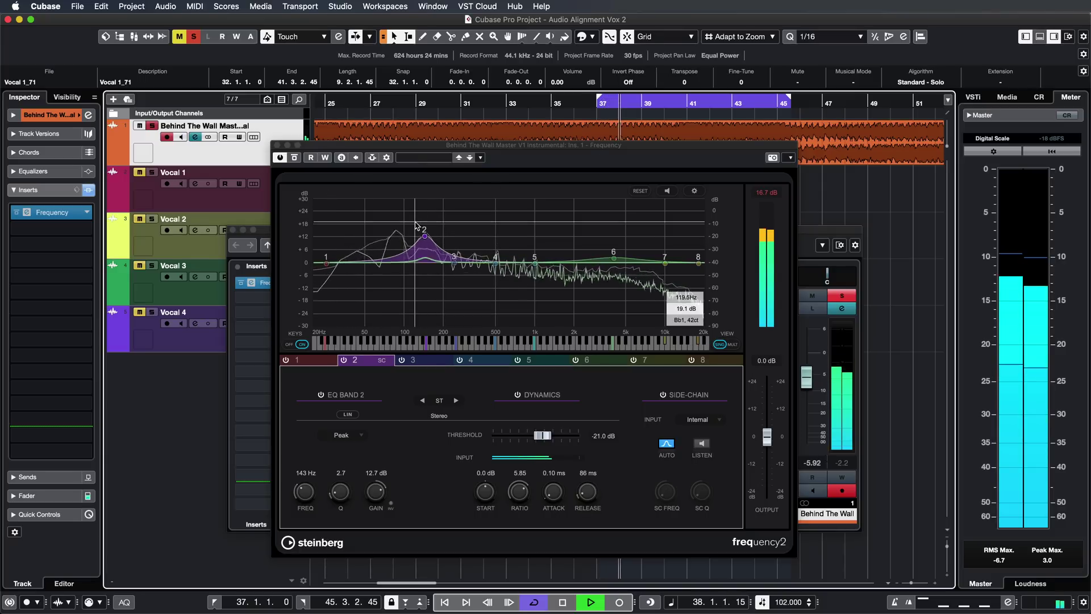
A/B compare by toggling the EQ bypass, band 2's dynamics and band 2's power.
left_click(294, 158)
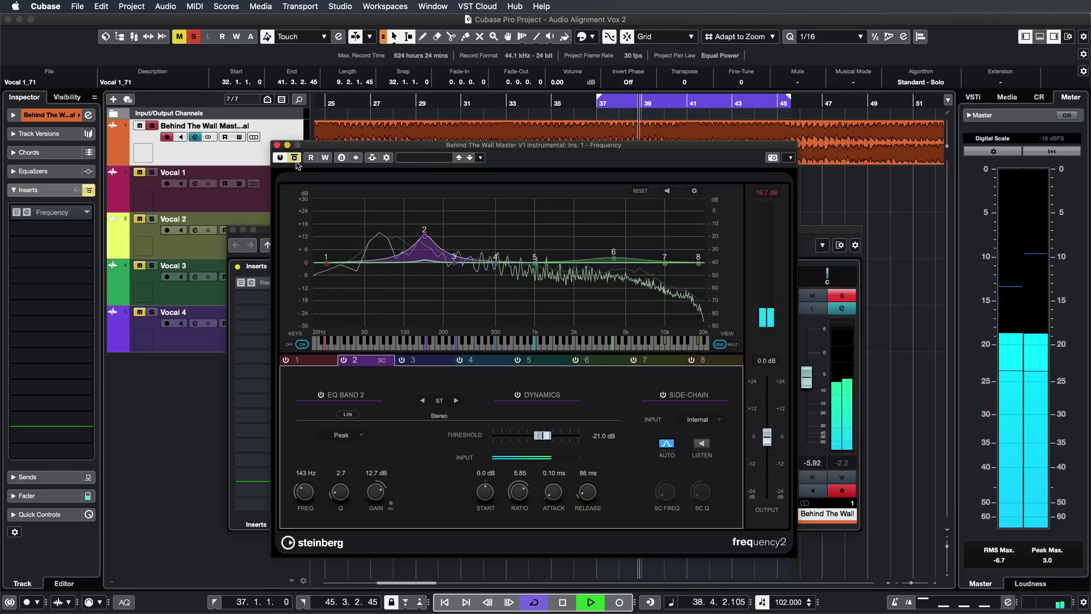
left_click(295, 159)
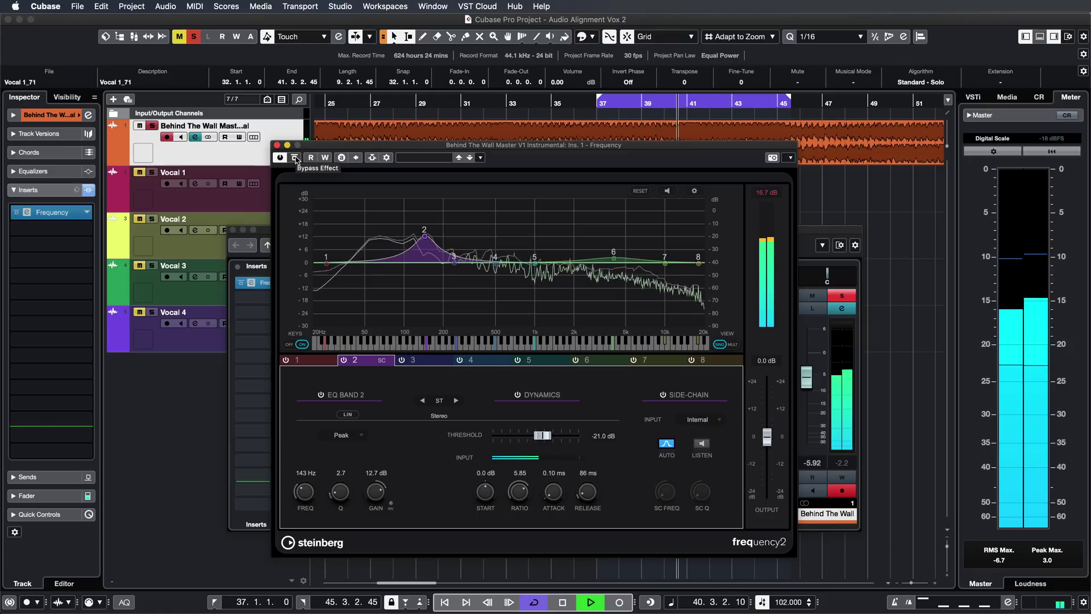
left_click(295, 159)
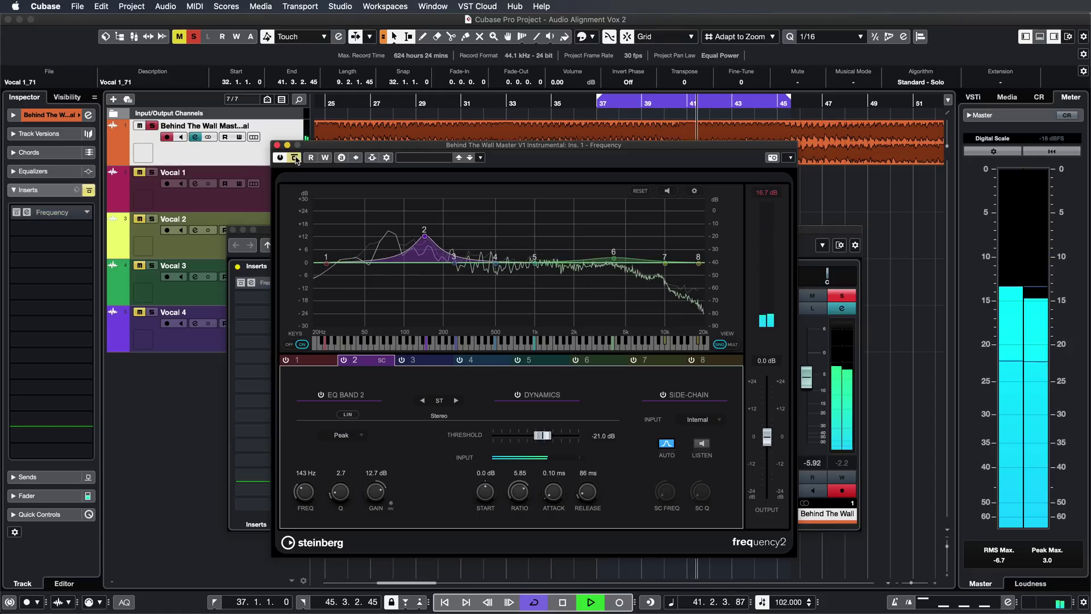
left_click(295, 159)
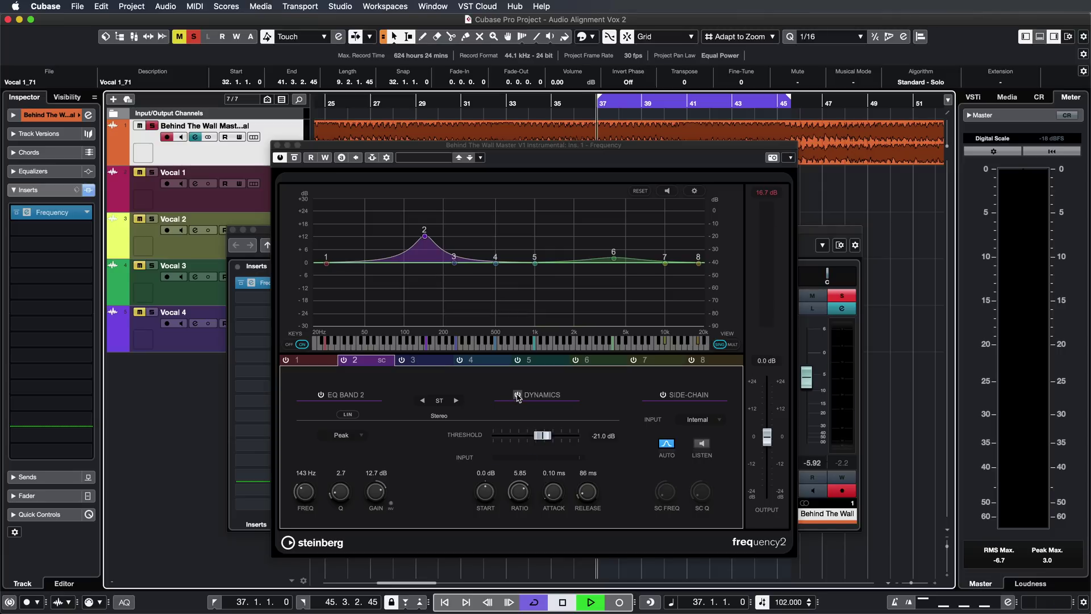
left_click(518, 395)
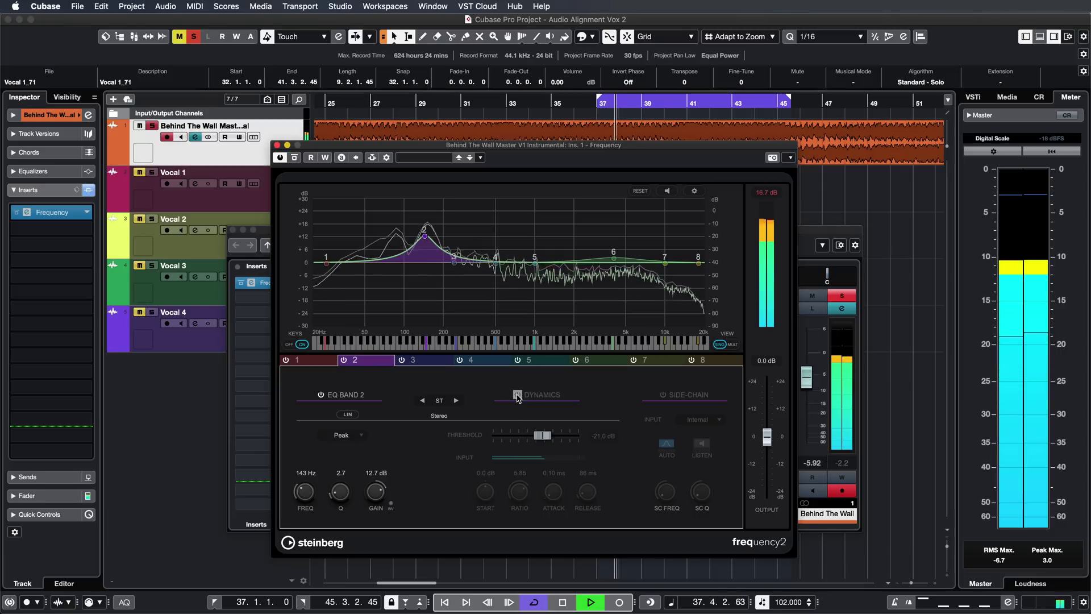
left_click(518, 395)
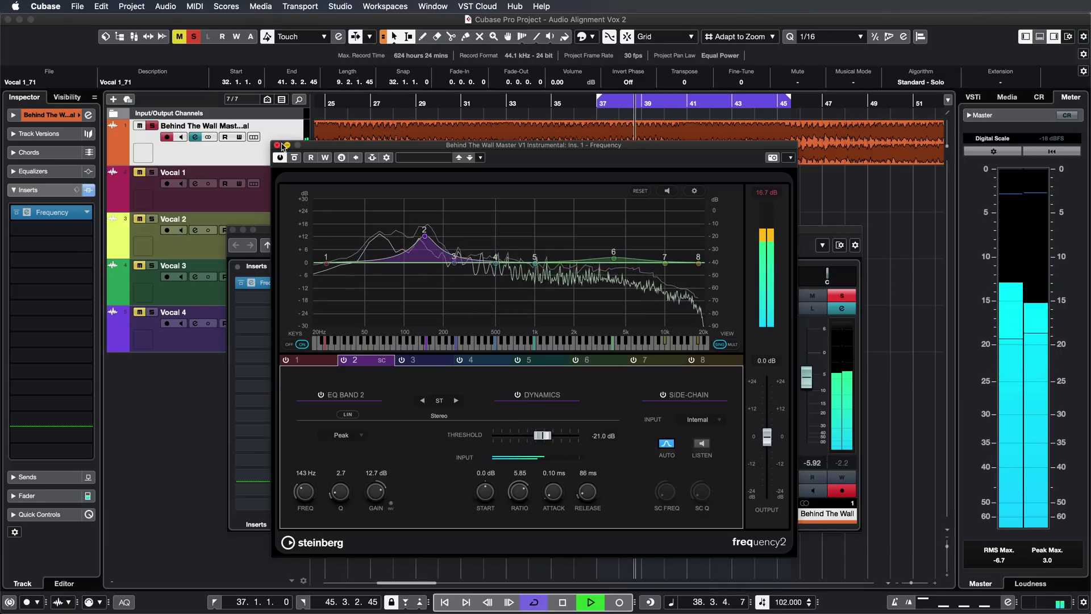
left_click(344, 359)
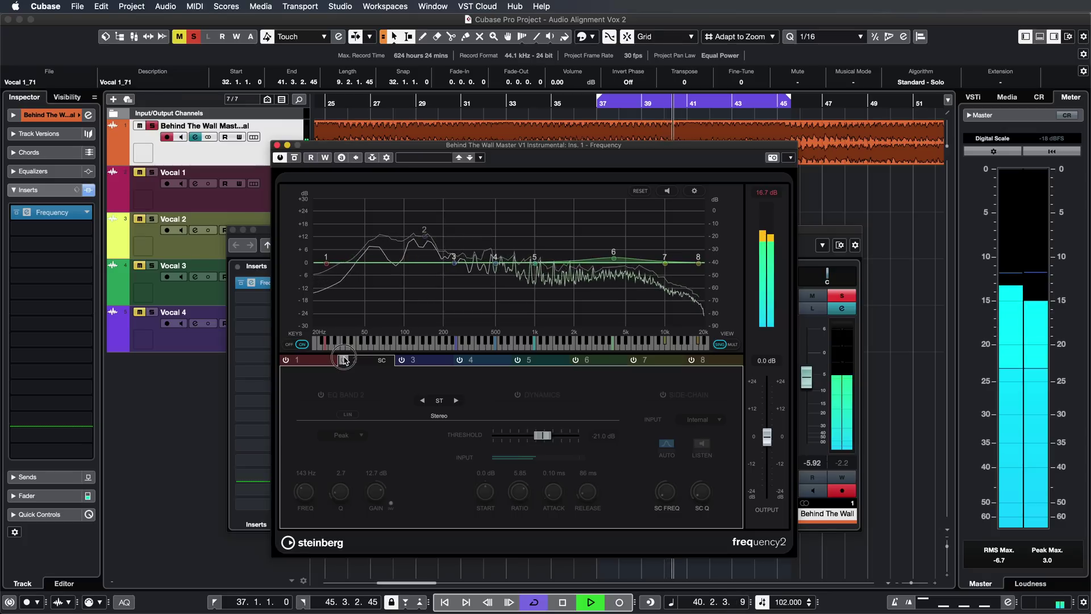
left_click(344, 359)
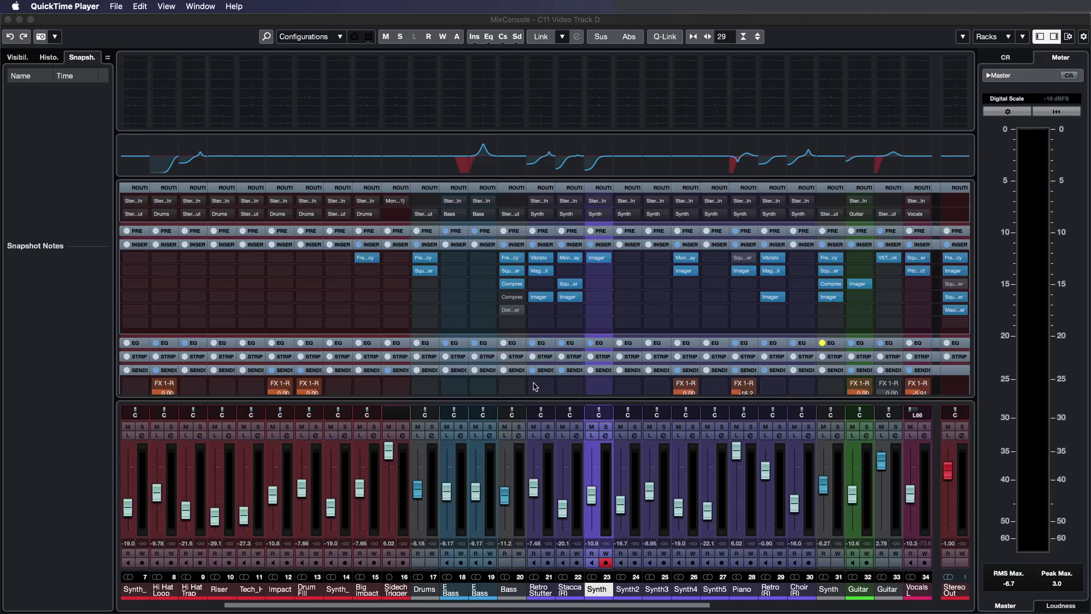
Show the meter bridge, EQ curves and channel racks in the MixConsole.
left_click(574, 356)
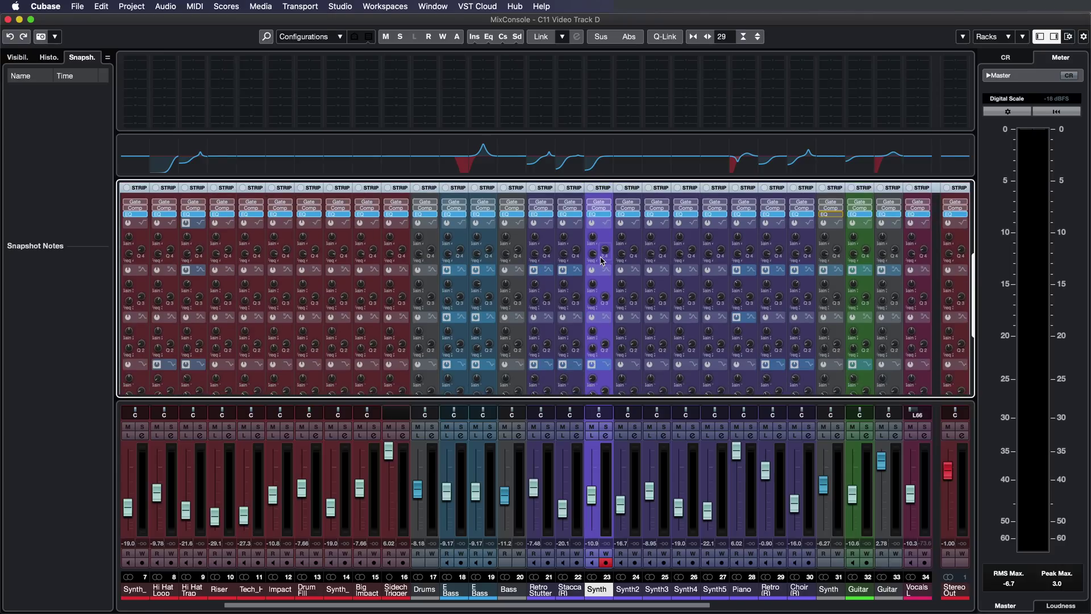
left_click_drag(972, 284, 971, 341)
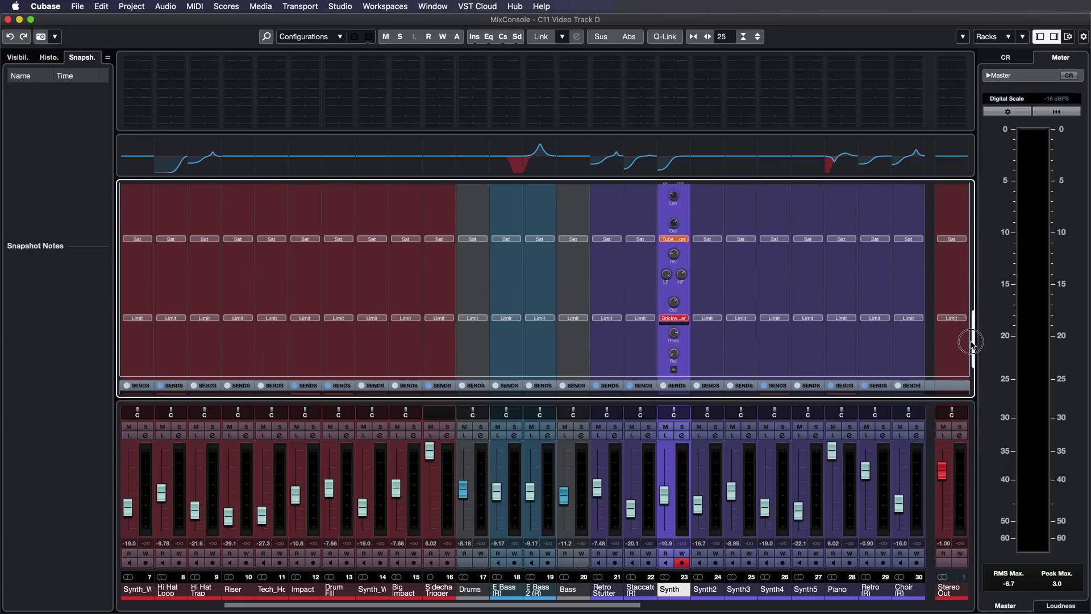
left_click_drag(970, 341, 968, 372)
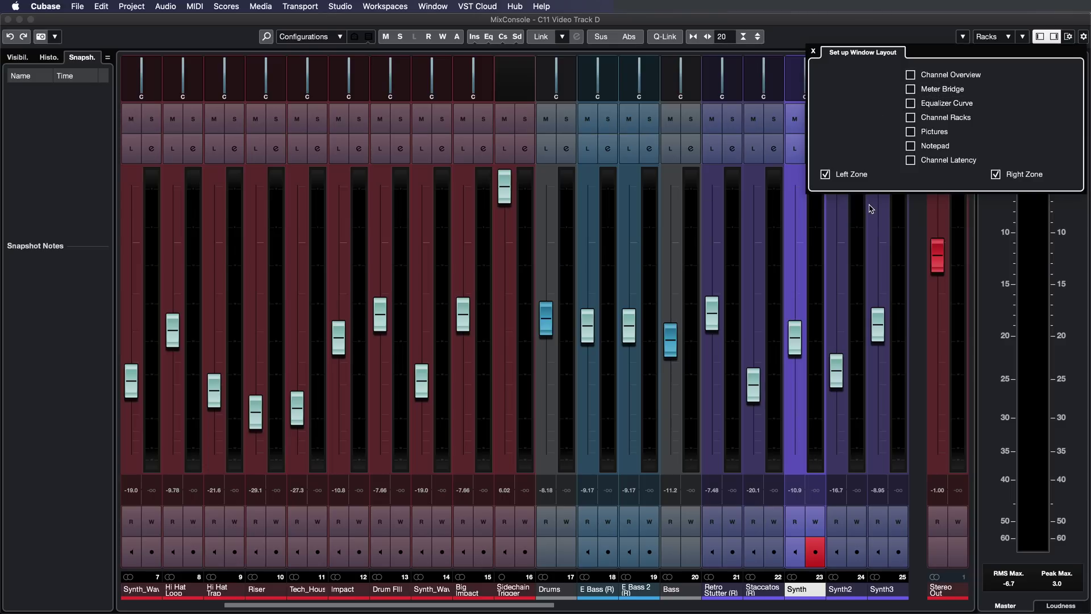
left_click_drag(909, 117, 910, 88)
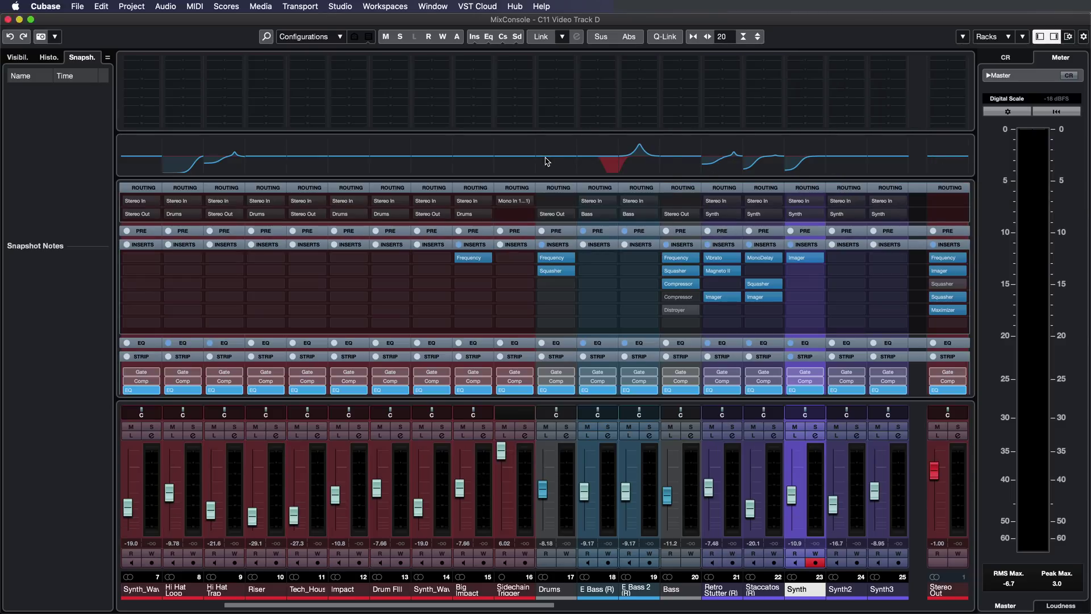
Add a 6.4 dB EQ boost at 3.38 kHz and copy the Bass inserts to E Bass 2.
left_click(545, 162)
left_click_drag(577, 146, 611, 142)
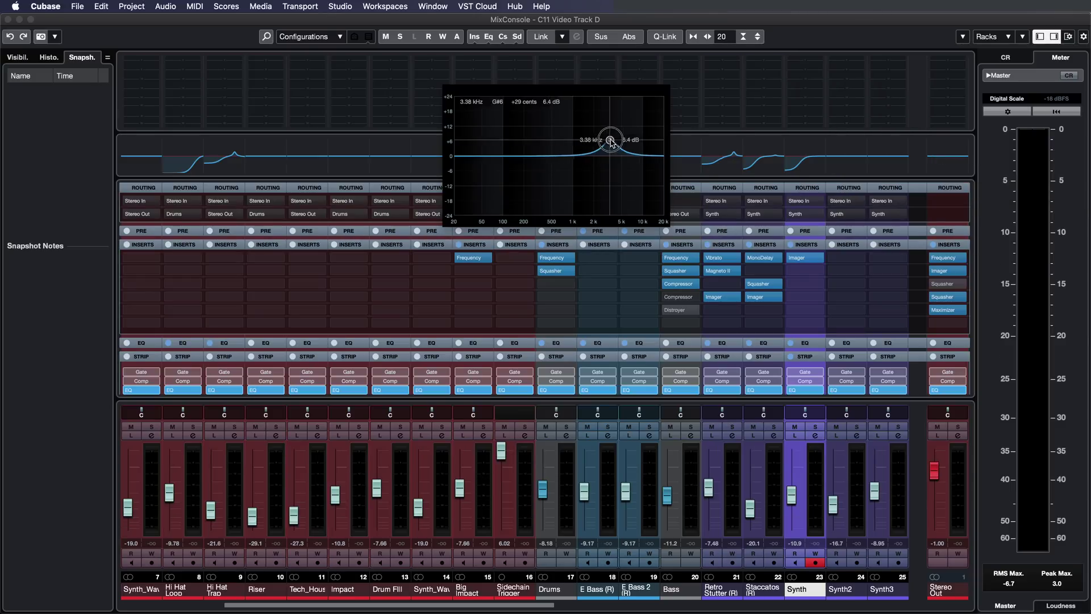
left_click(390, 164)
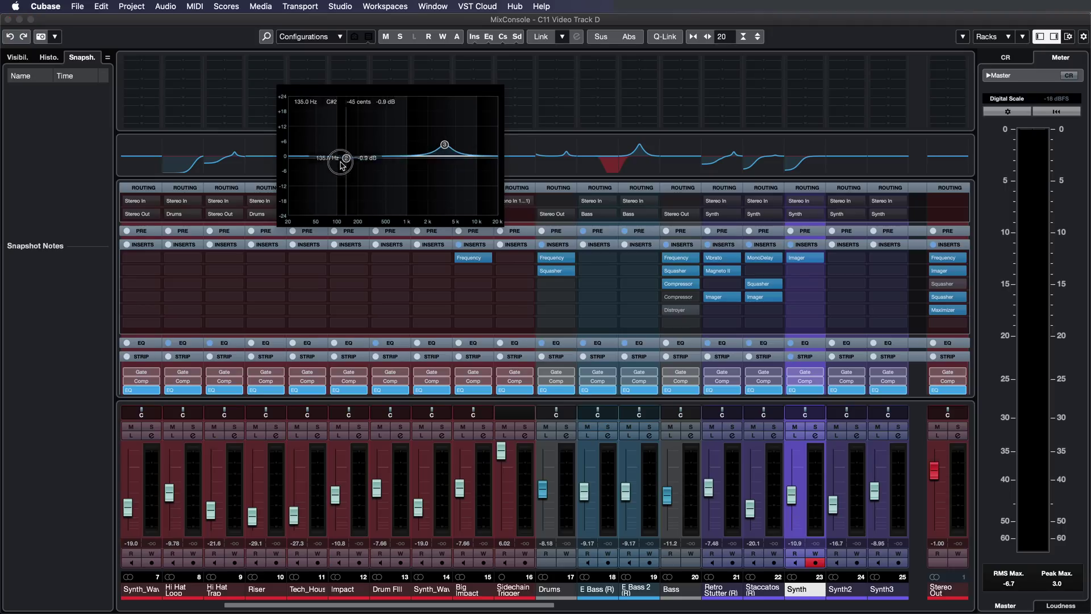
left_click_drag(679, 257, 643, 250)
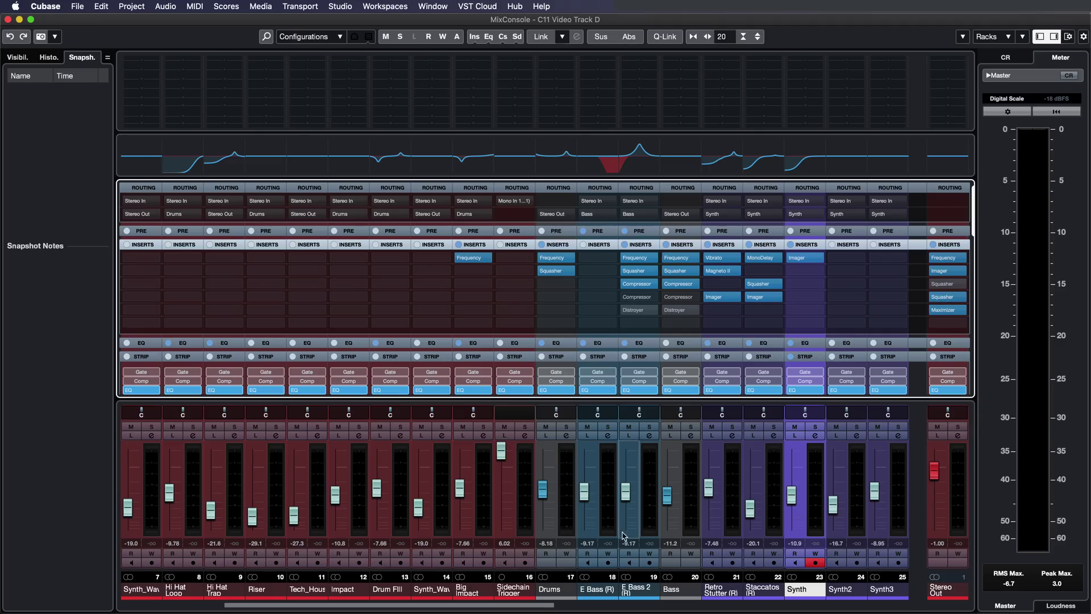
Narrow the channels and save the current mix as MixConsole Snapshot 1.
key("g")
key("g")
key("g")
key("g")
key("g")
key("g")
key("g")
key("g")
key("g")
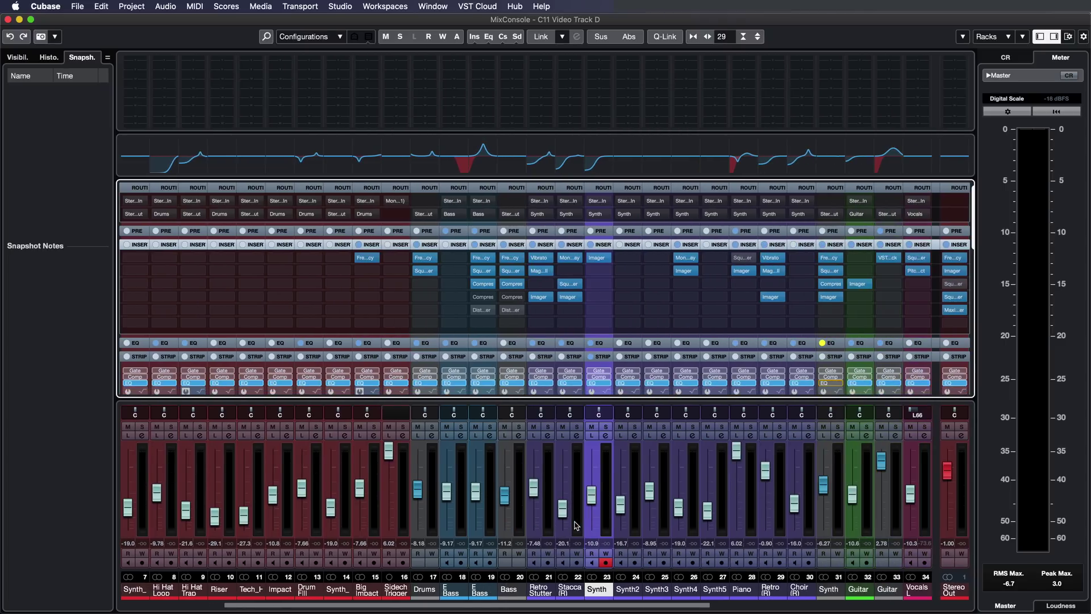
left_click(83, 59)
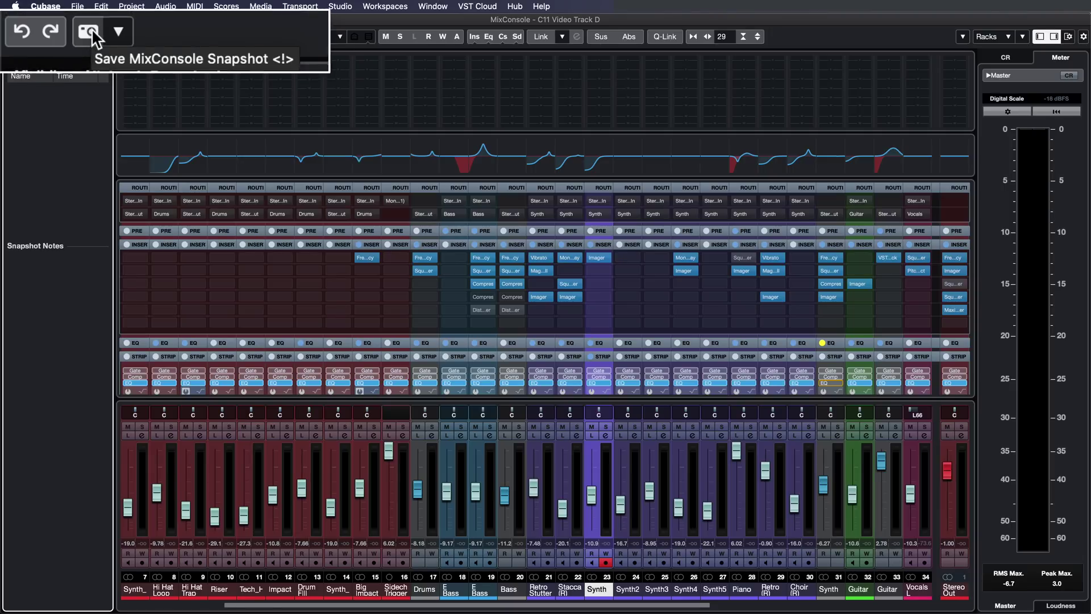
left_click(41, 36)
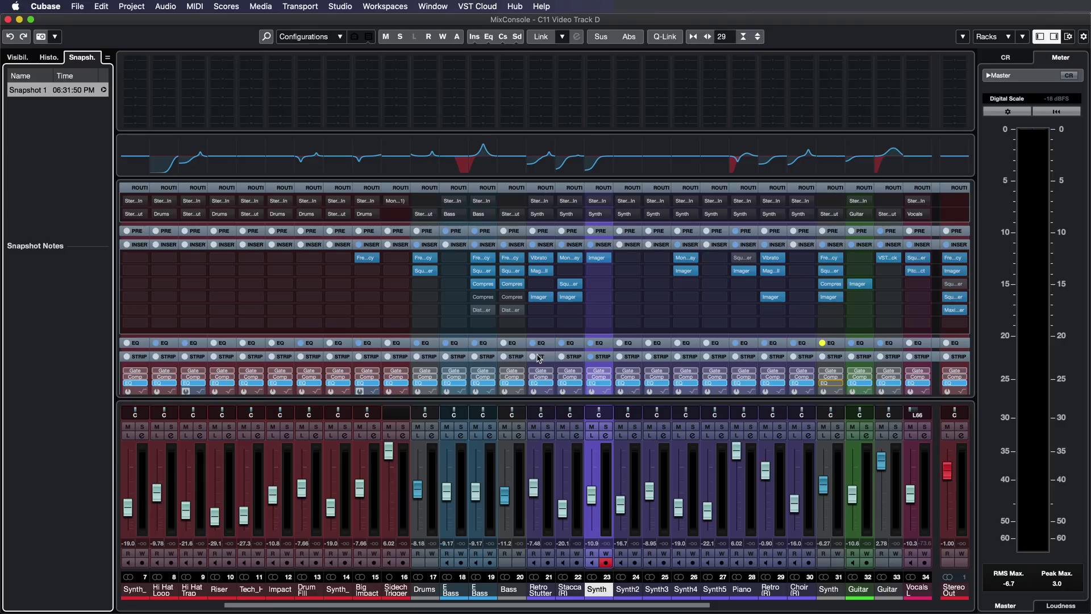
Adjust the E Bass fader, raise Big Impact to about 0 dB, and pan Synth3 fully left.
left_click(476, 489)
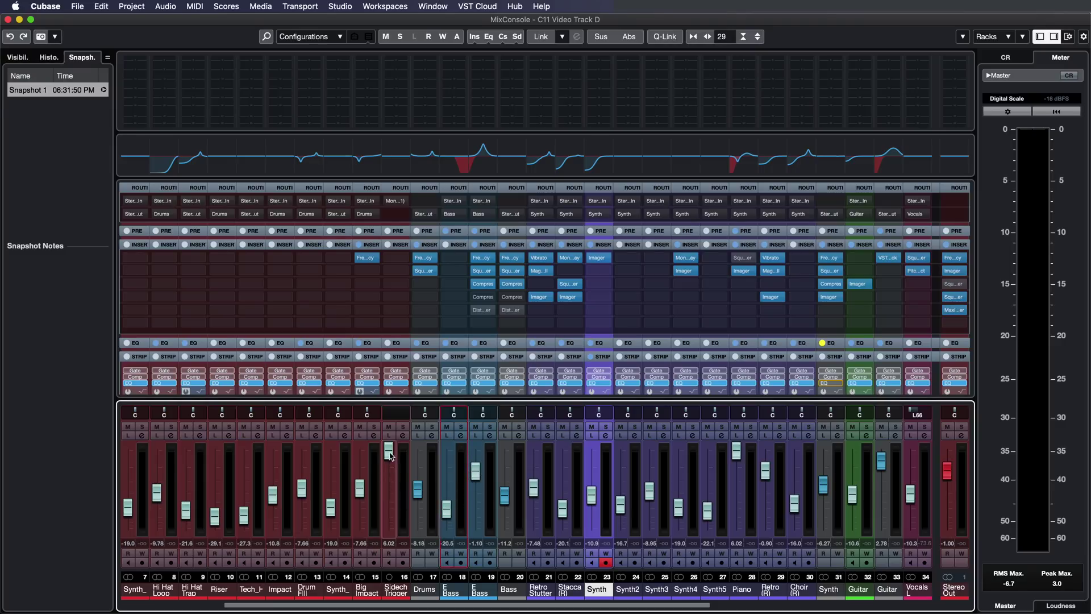
left_click_drag(362, 481, 362, 469)
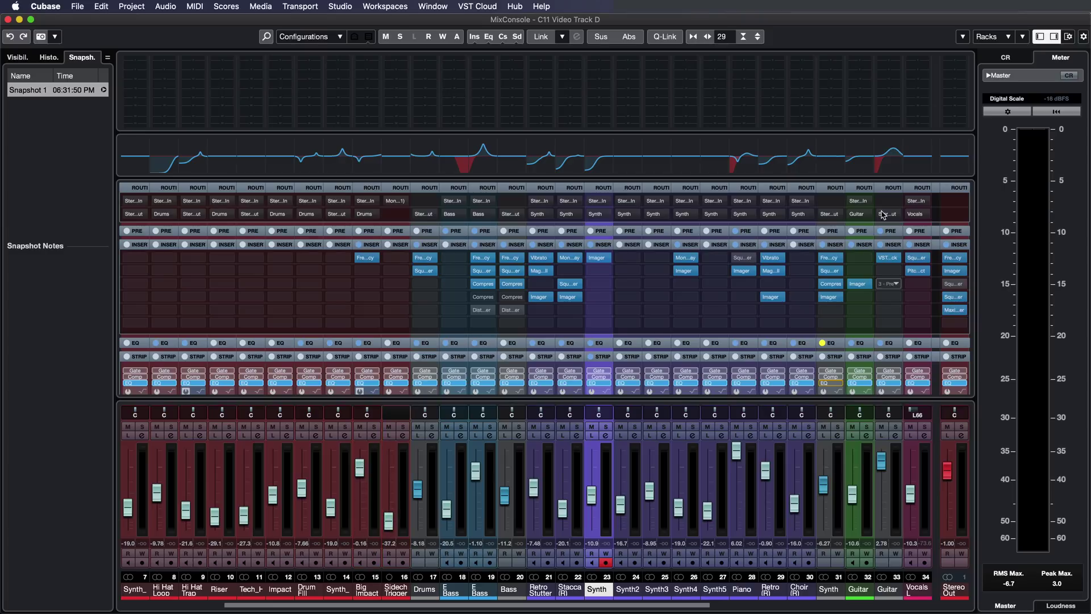
left_click(864, 160)
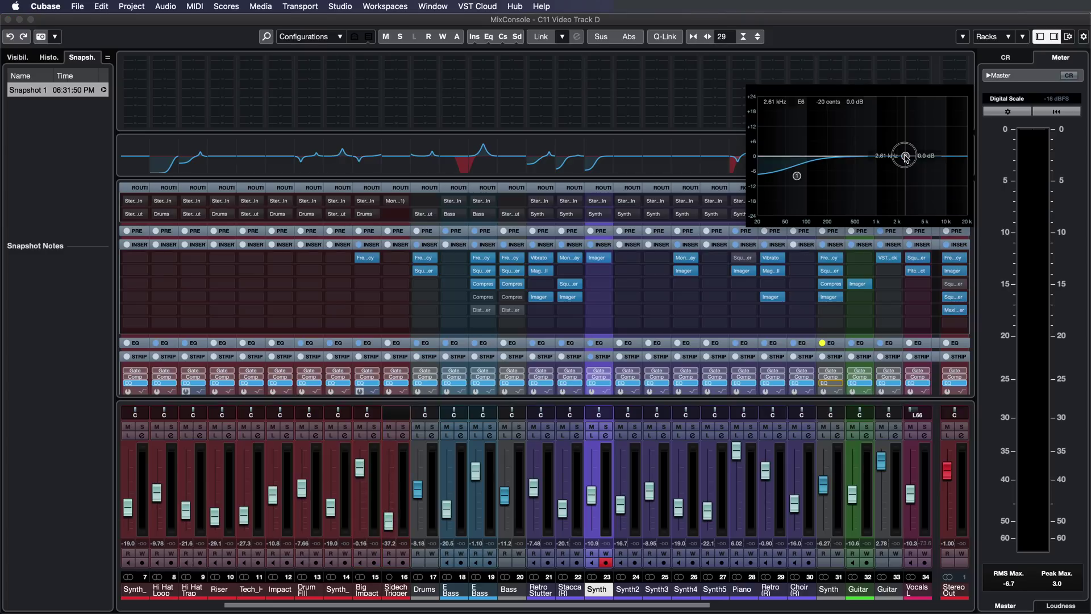
left_click_drag(658, 413, 642, 414)
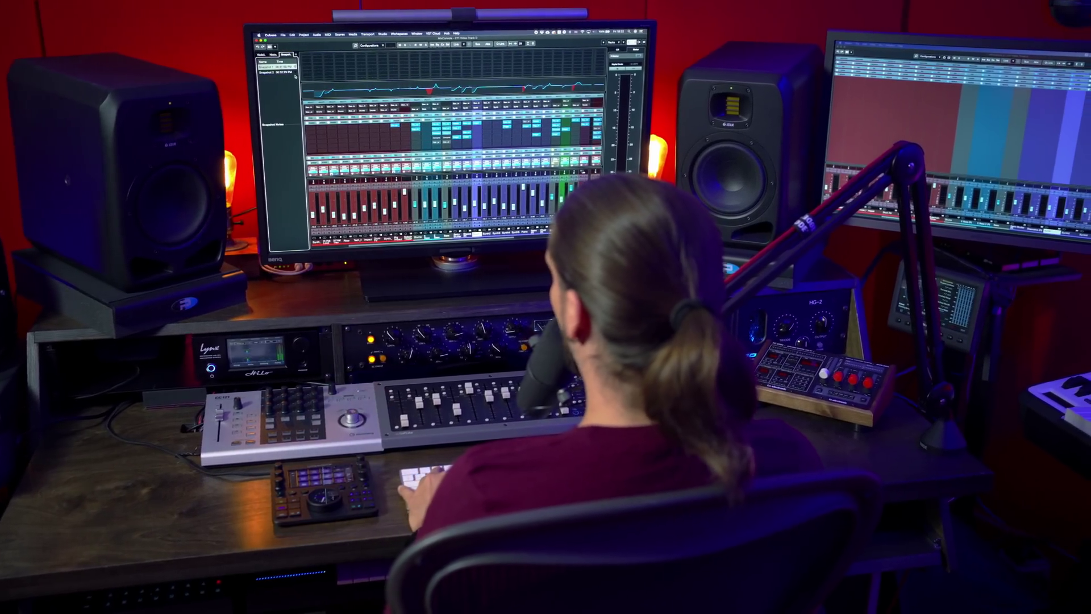
Recall Snapshot 2, then Snapshot 1, and start playback to hear the synth.
left_click(104, 105)
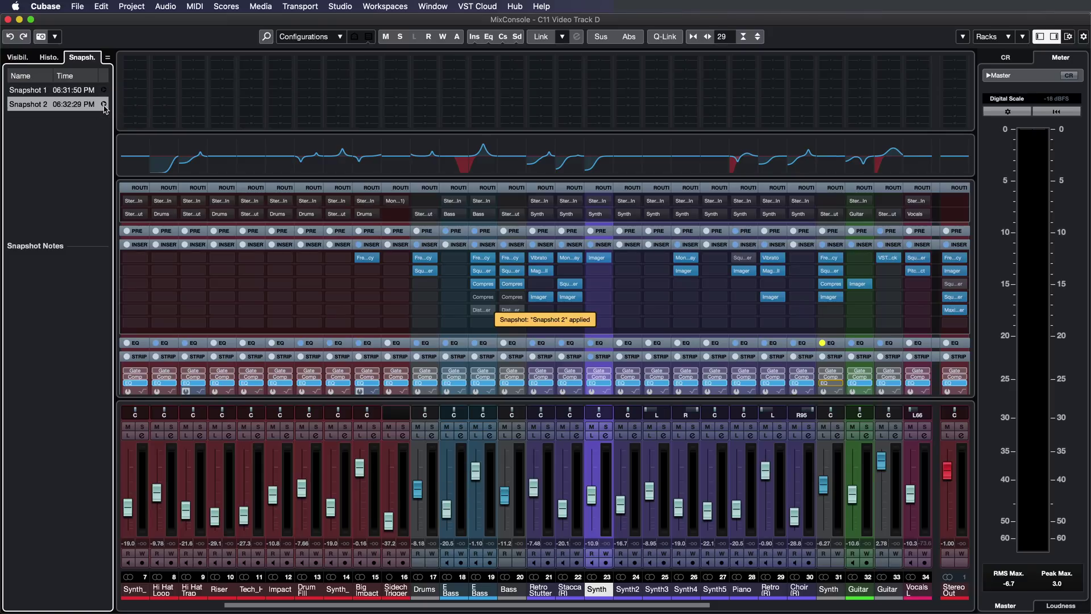
left_click(104, 90)
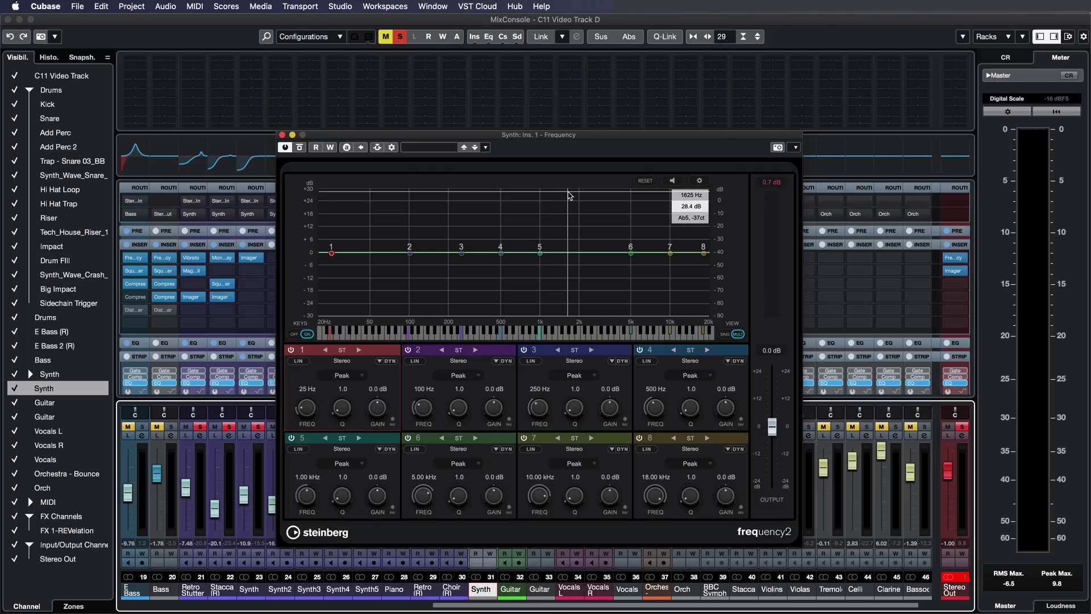
key("space")
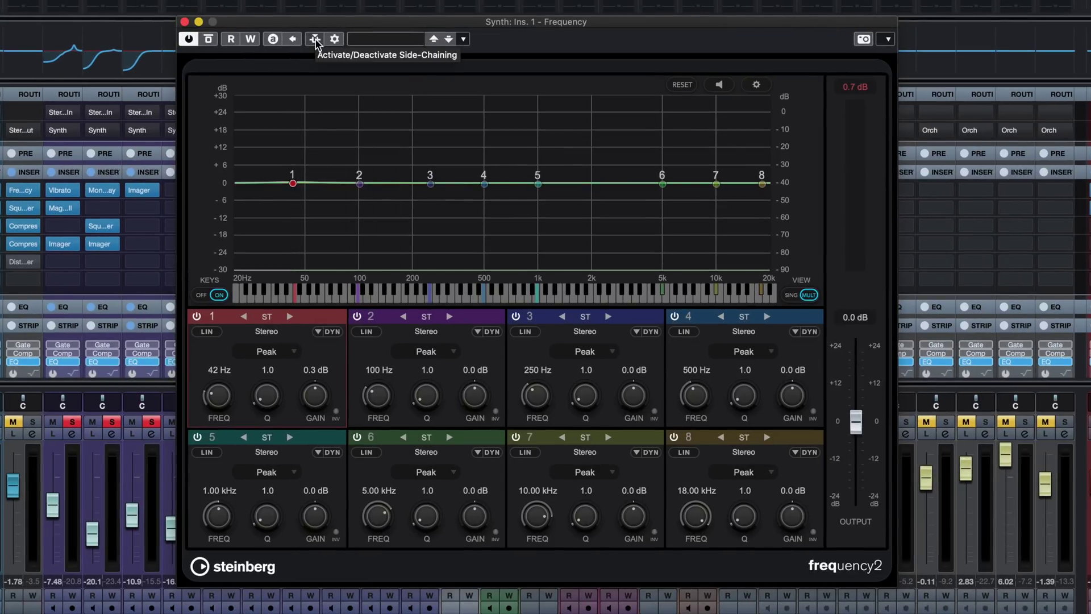
Route the Kick track into Frequency's side-chain input 1.
left_click(334, 40)
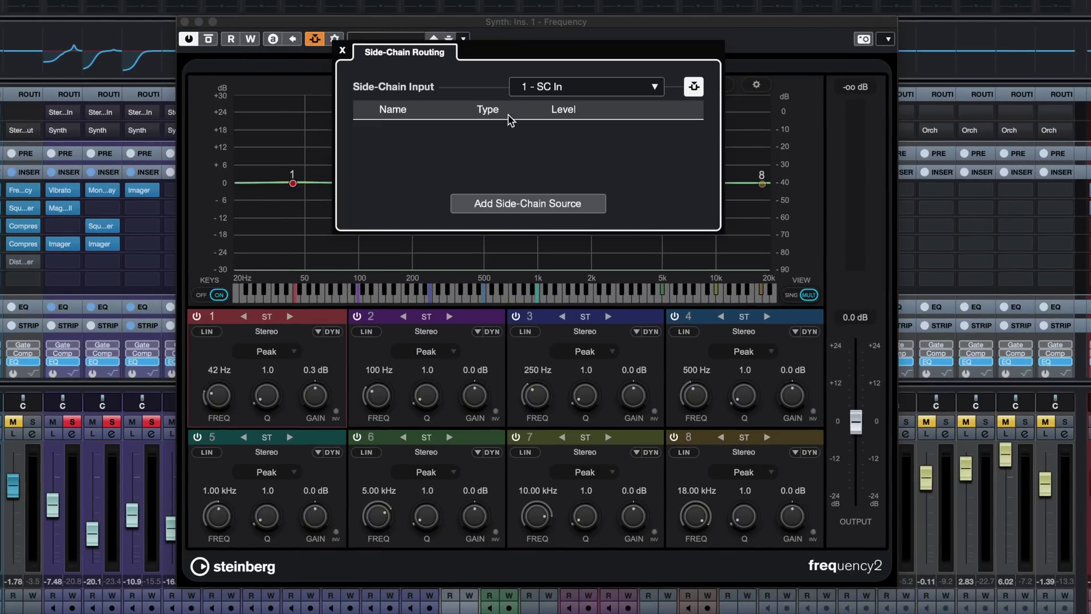
left_click(547, 88)
left_click(571, 157)
left_click(516, 204)
type("kic")
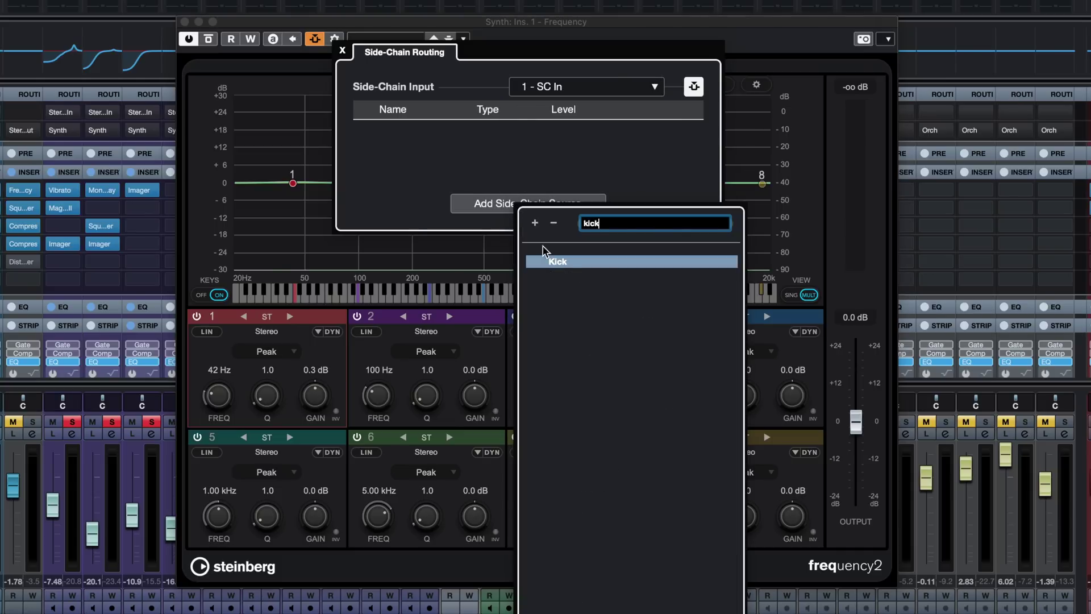
type("k")
left_click(565, 260)
left_click(305, 238)
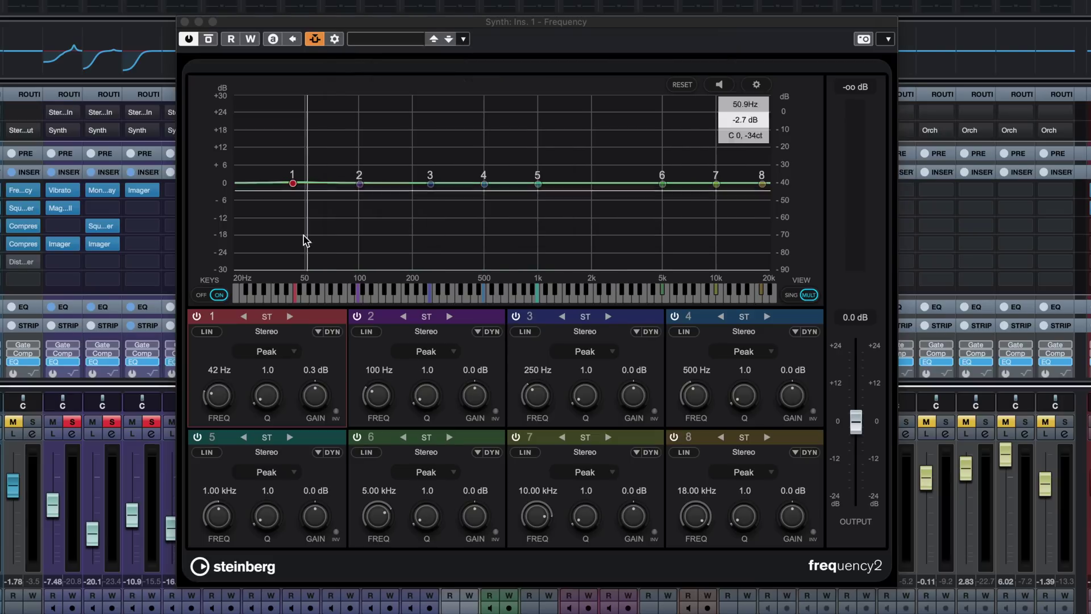
Make band 1 a dynamic low shelf at 157 Hz cutting -12.5 dB, then play back.
left_click(331, 332)
left_click(791, 295)
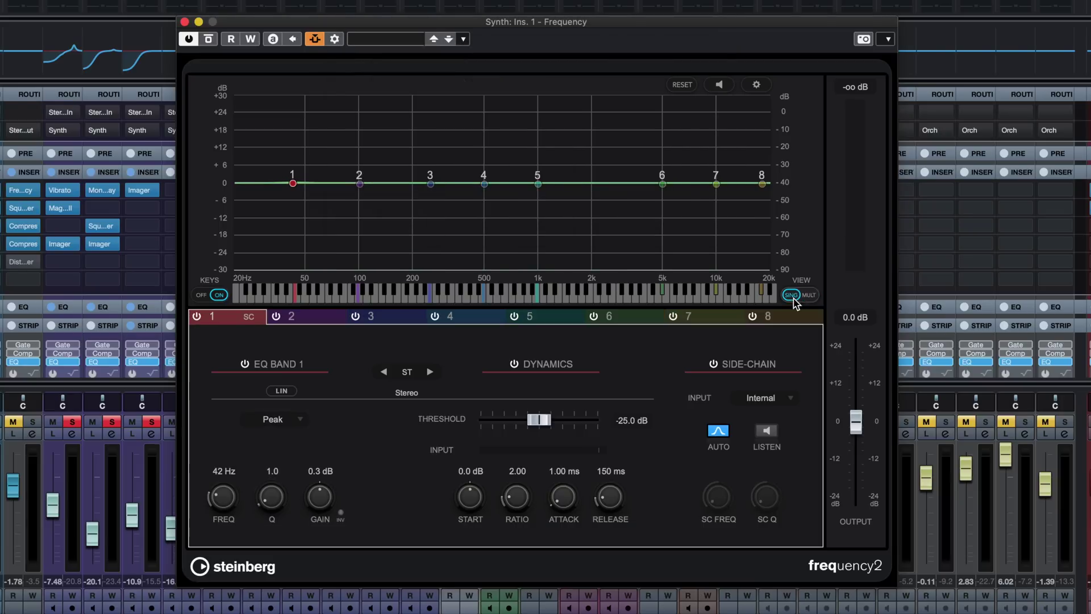
left_click(282, 421)
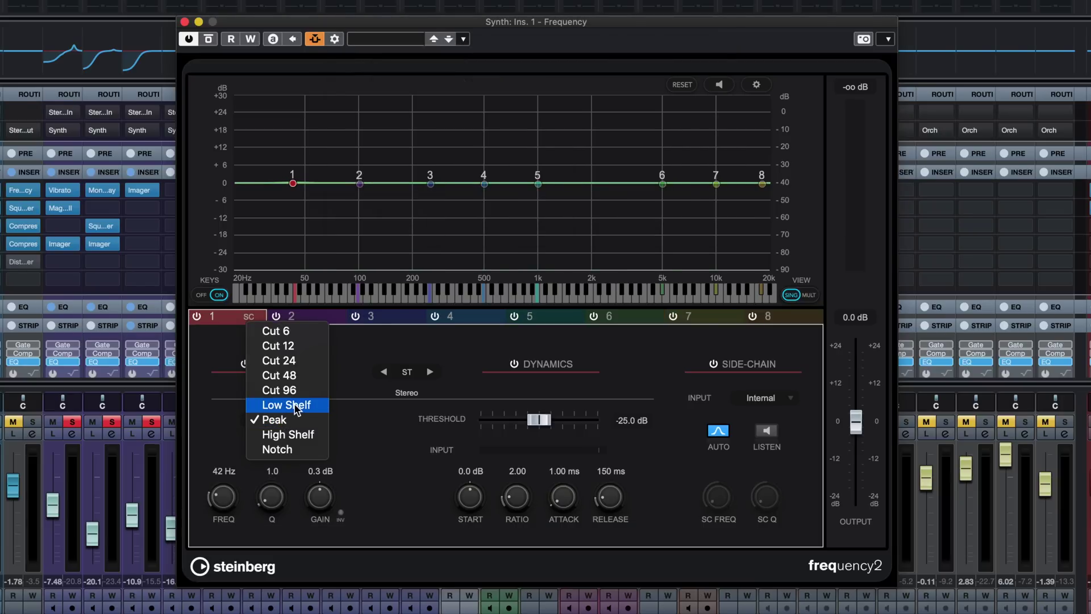
left_click(287, 405)
left_click_drag(293, 183, 395, 186)
left_click_drag(316, 493, 310, 515)
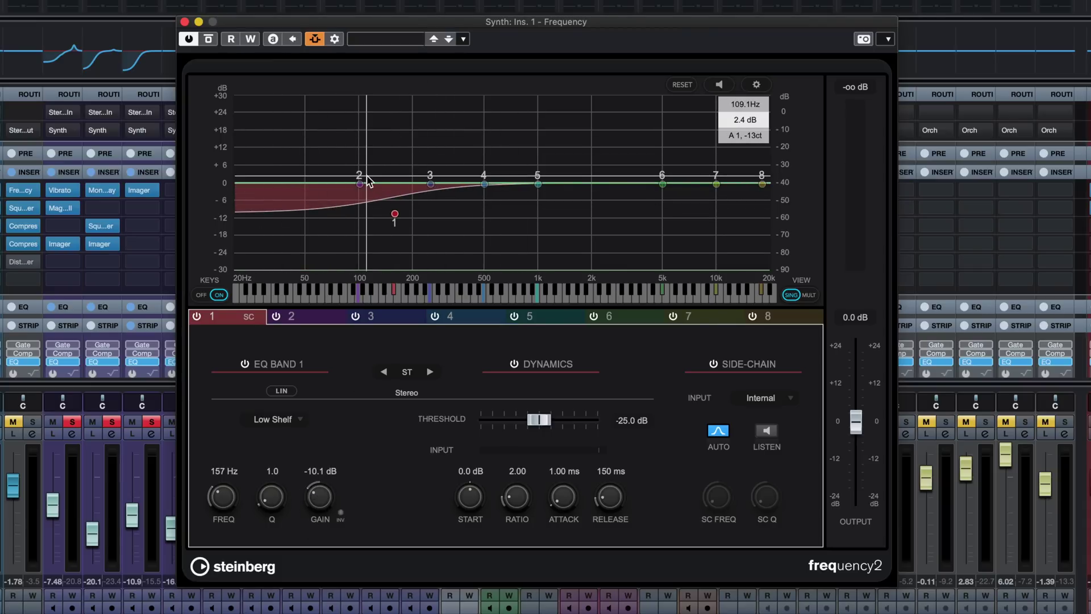
key("space")
Key band 1's dynamics from Side-Chain 1, set threshold near -29 dB and shelf gain to -18 dB.
left_click(770, 399)
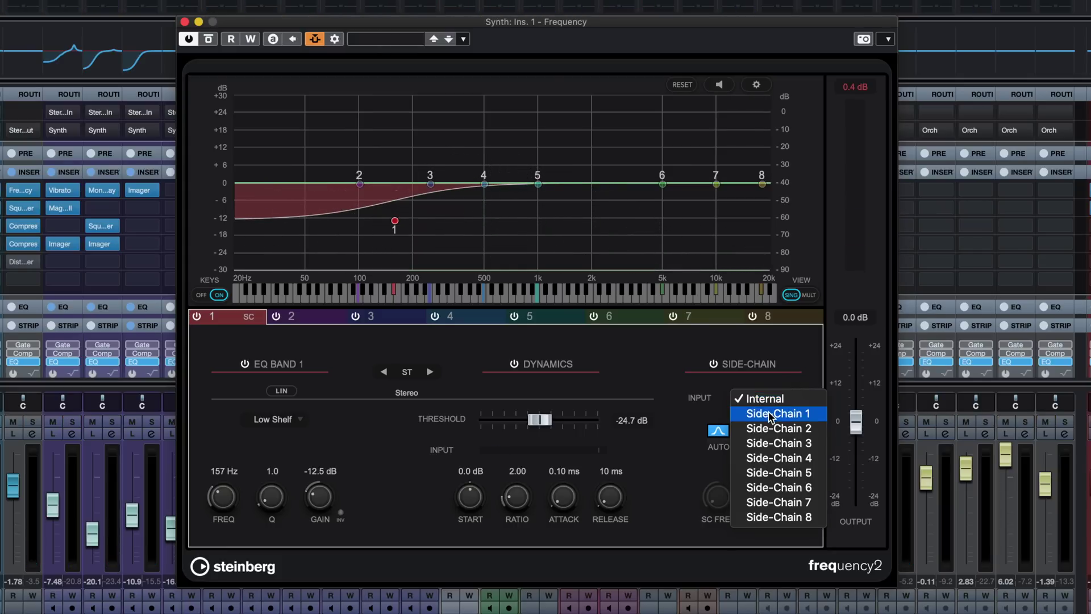
left_click(769, 414)
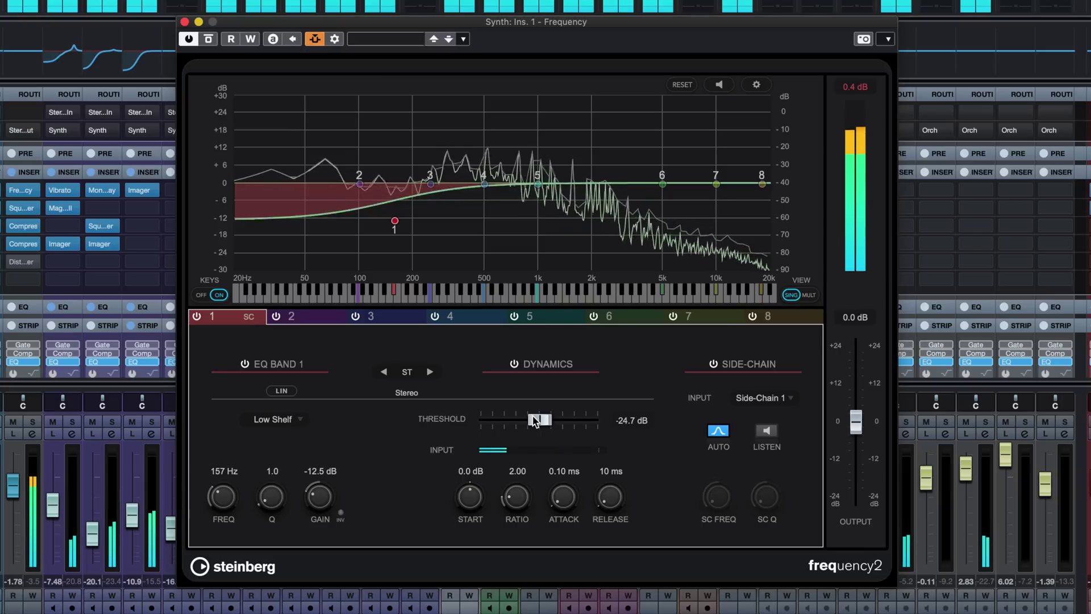
left_click_drag(534, 420, 524, 420)
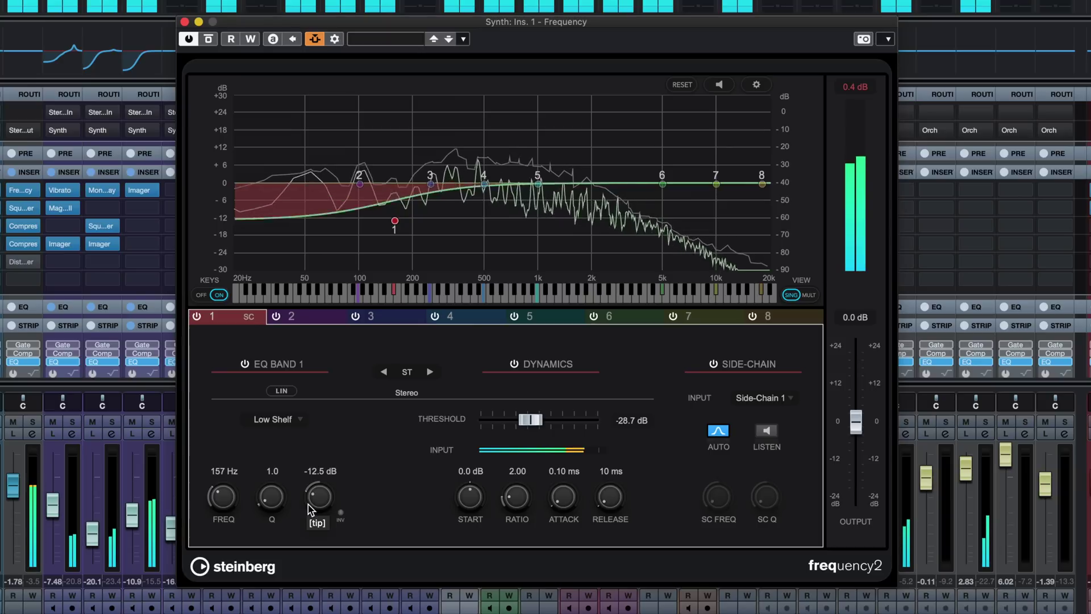
left_click_drag(314, 499, 312, 523)
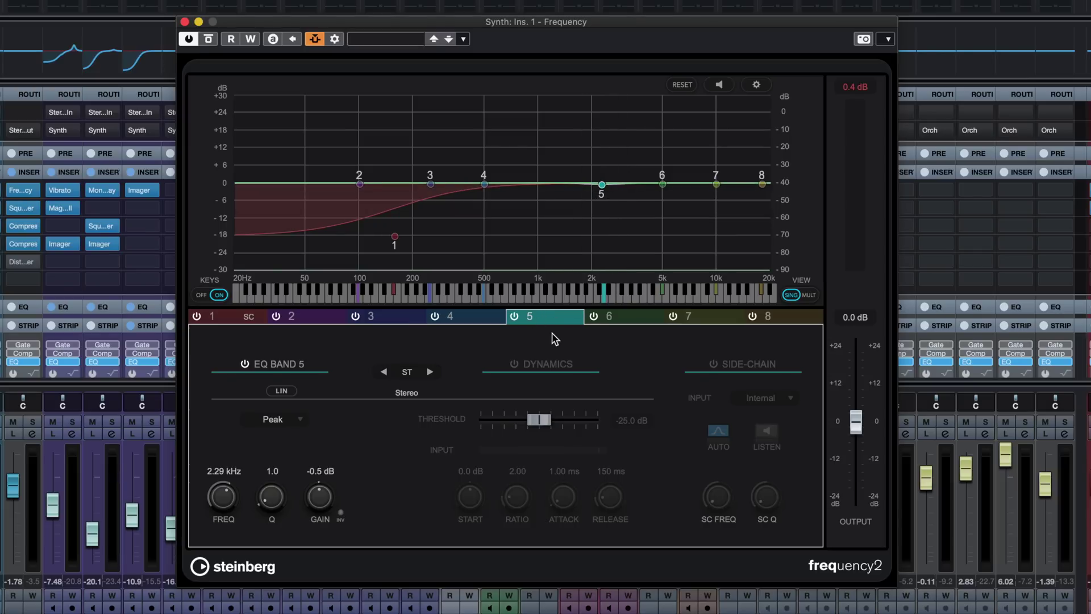
Enable dynamics on band 5 (2.29 kHz peak), starting at -25.0 dB threshold, ratio 2.00.
left_click(514, 364)
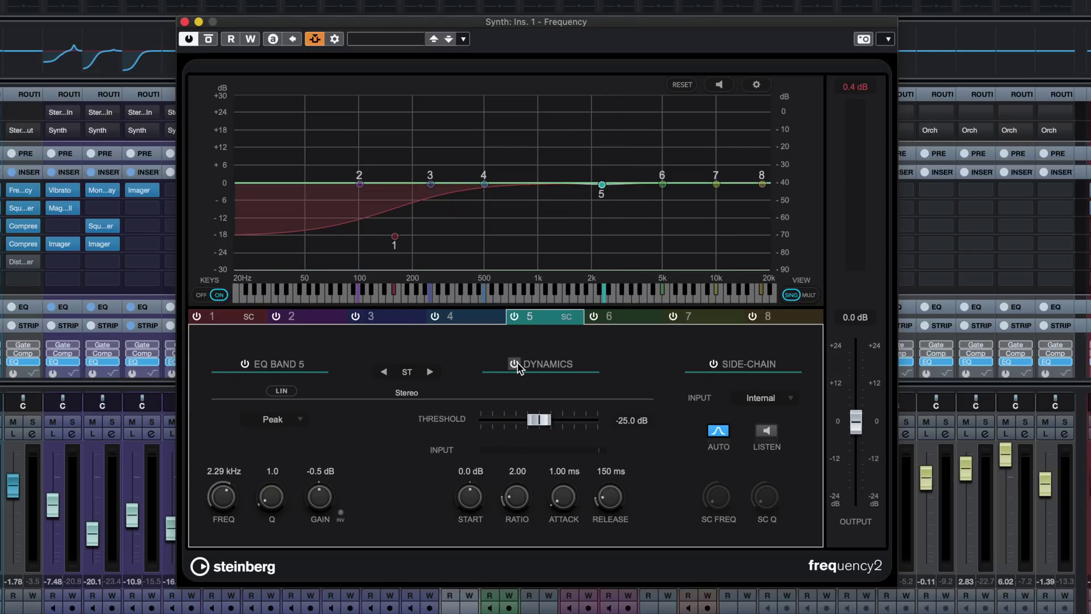
Switch on band 5's side-chain and key its dynamics from Side-Chain 2.
left_click(713, 364)
left_click(762, 401)
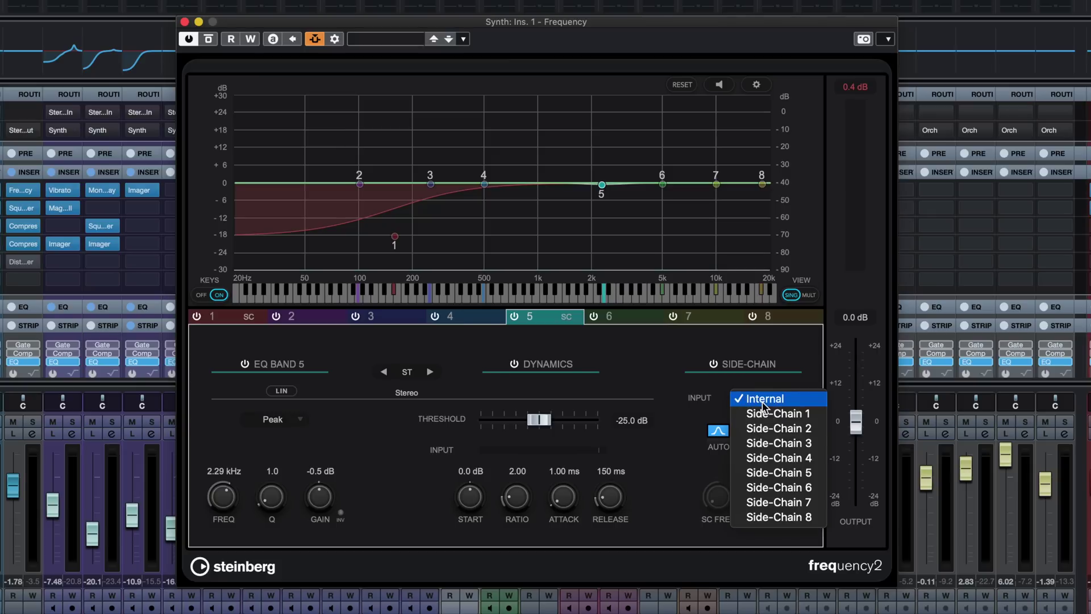
left_click(762, 427)
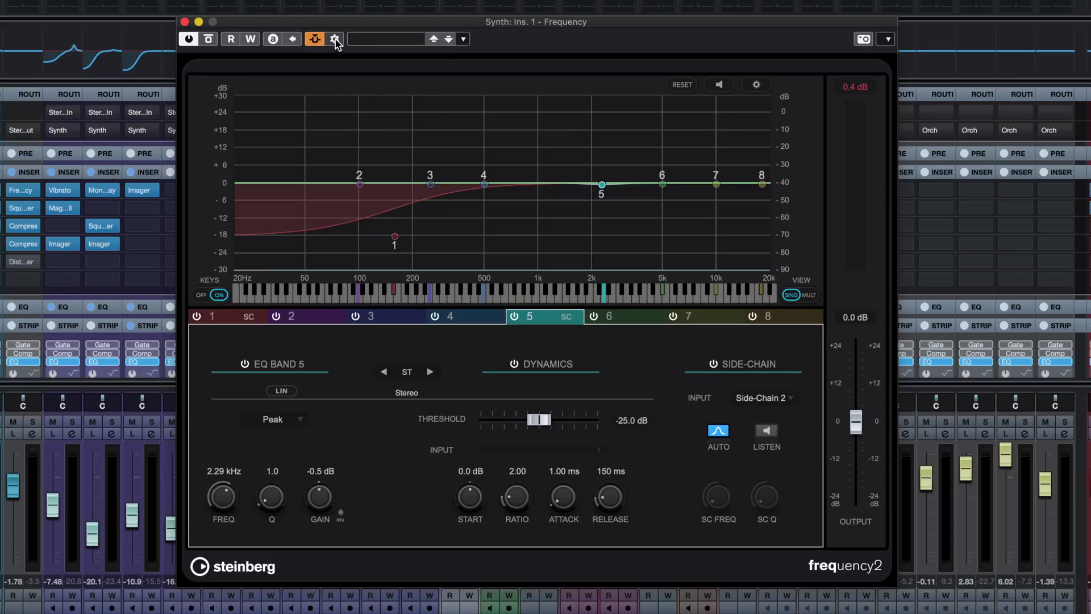
Route the Vocals track into side-chain input 2, then cut band 5's gain to about -5.6 dB.
left_click(336, 40)
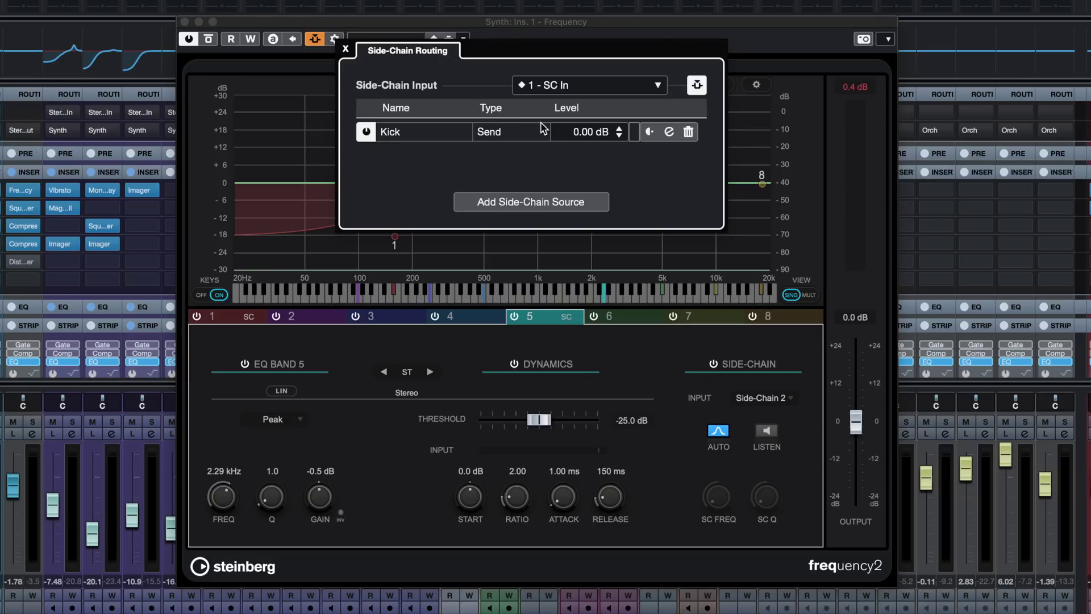
left_click(601, 90)
left_click(574, 166)
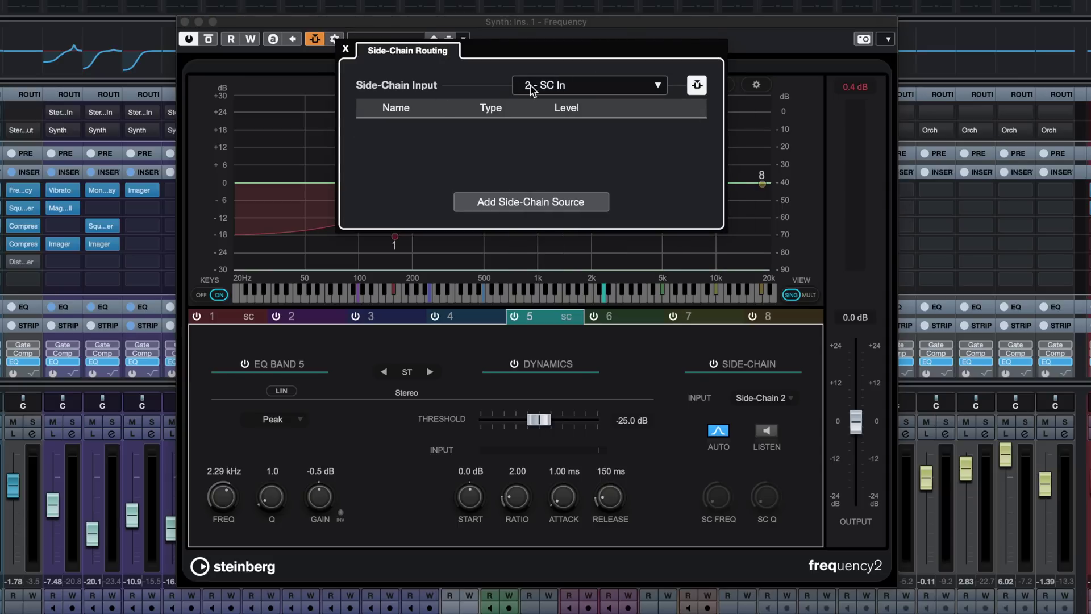
left_click(488, 205)
scroll(549, 602, "down", 5)
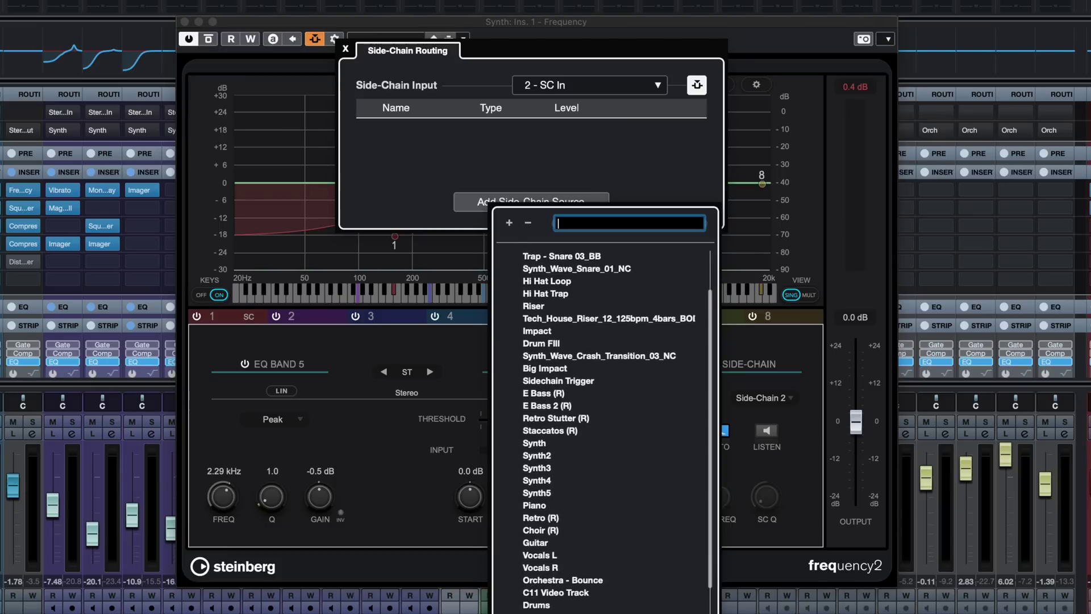
left_click(548, 606)
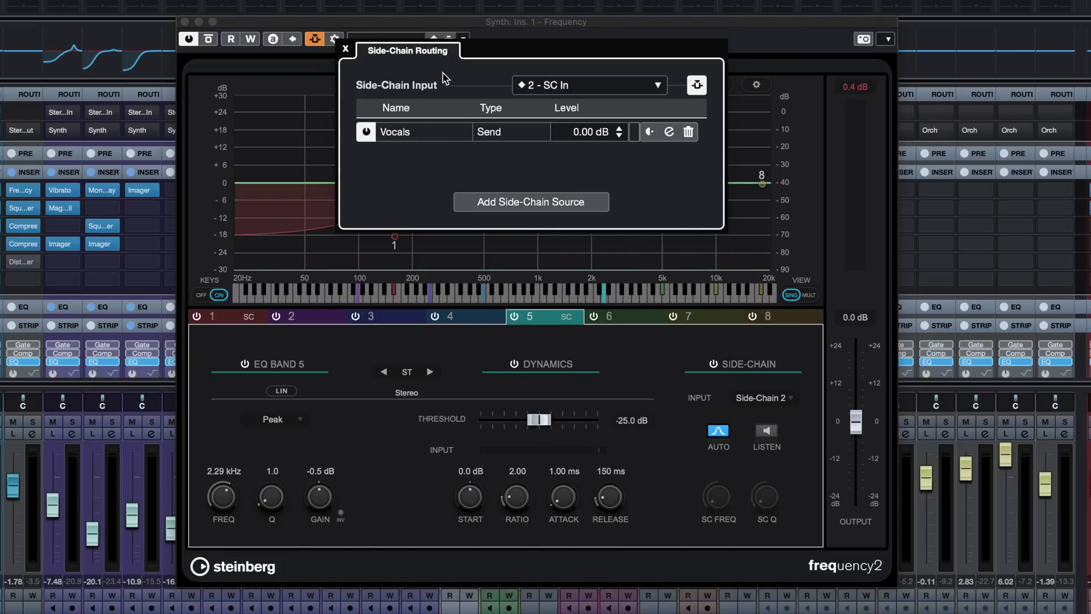
left_click(348, 50)
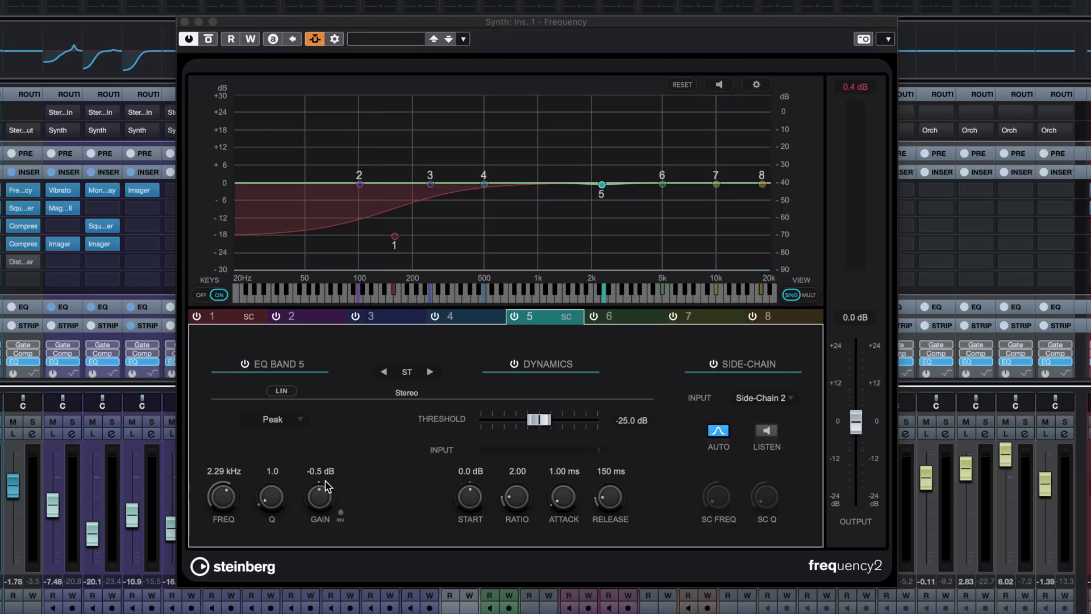
left_click_drag(326, 486, 314, 505)
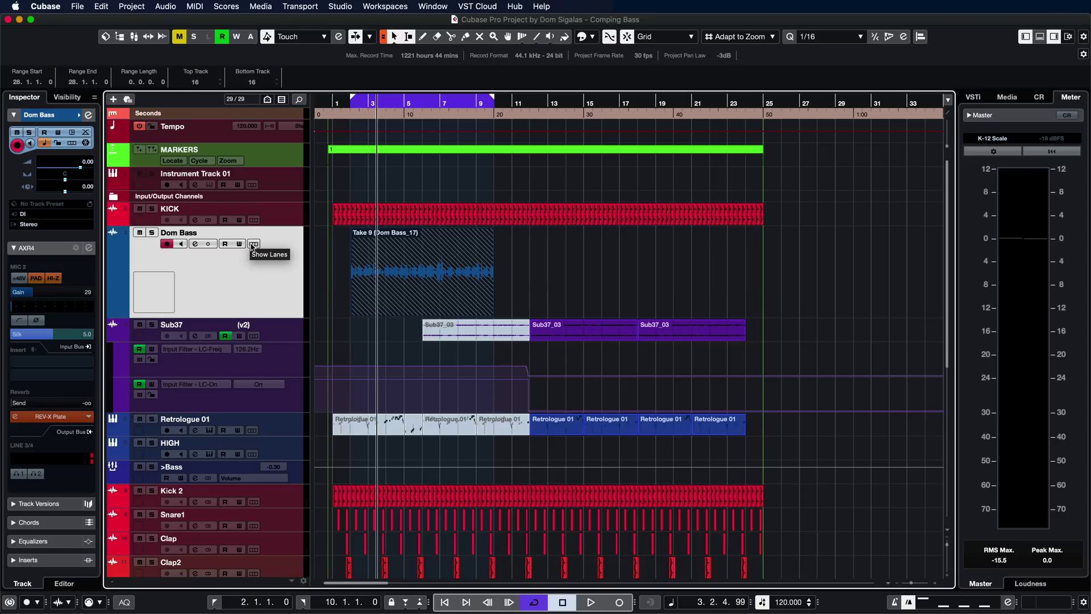
Show the Dom Bass take lanes, zoomed and enlarged so Takes 1–9 over bars 2–10 are visible.
left_click(253, 244)
key("h")
key("h")
key("h")
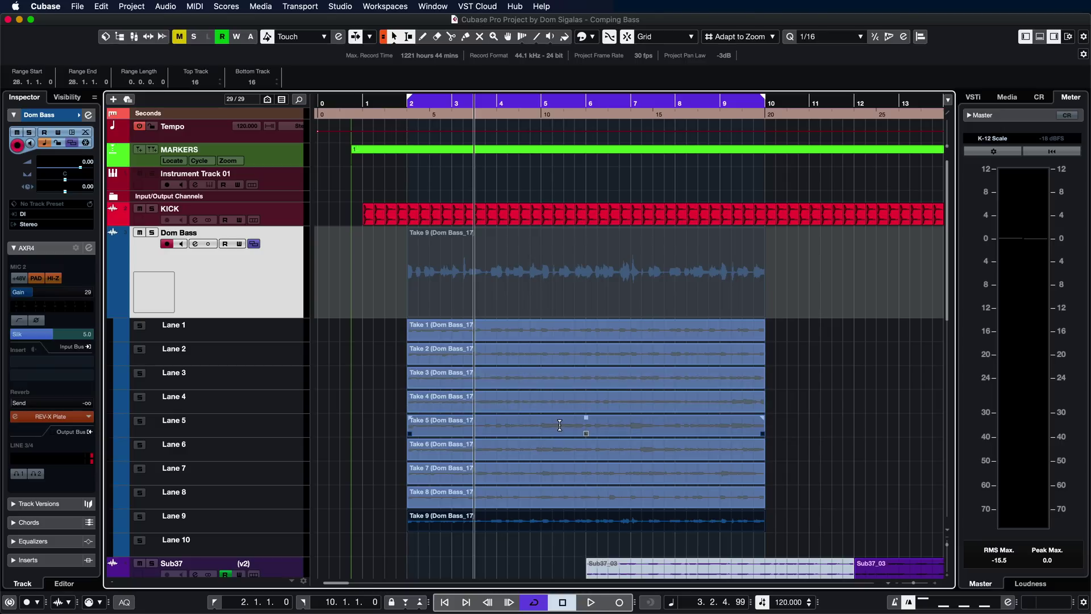
key("shift+h")
key("shift+h")
key("shift+h")
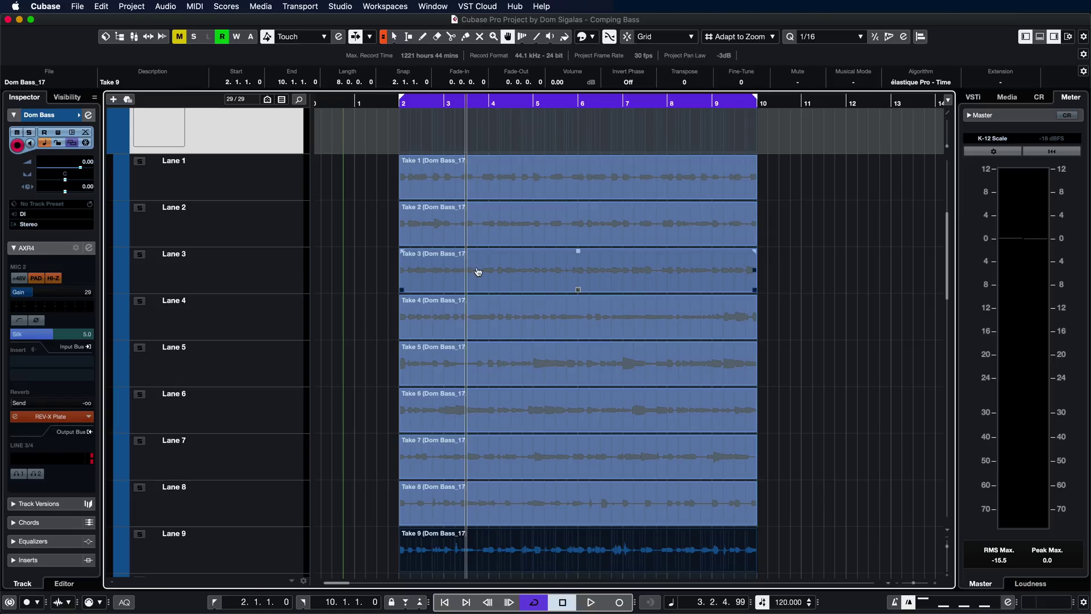
Mark bars 2–4 as the comp range and audition Take 2 there during playback.
left_click_drag(474, 271, 400, 270)
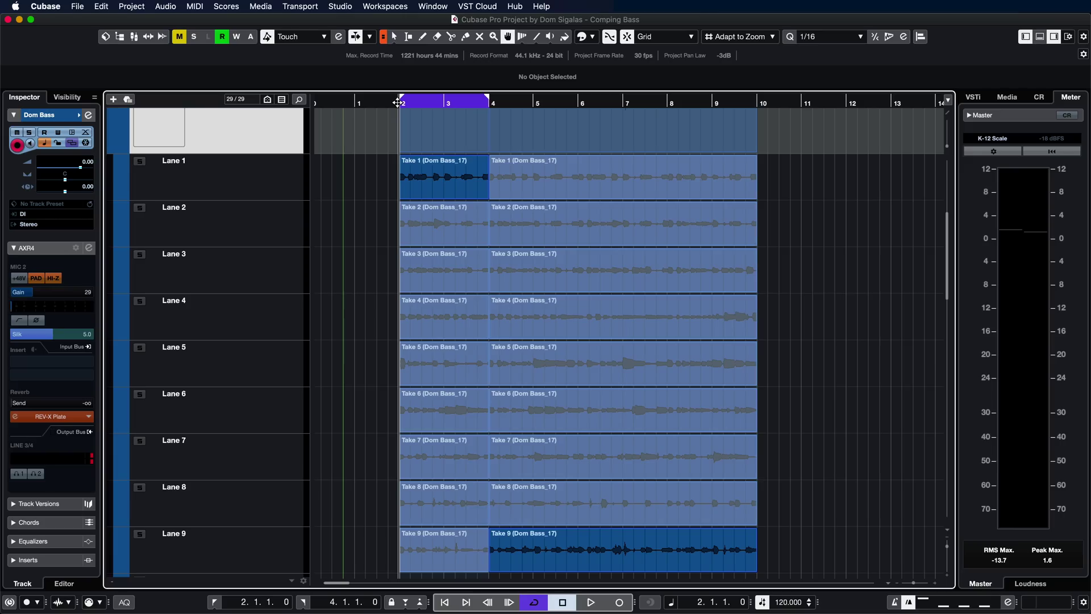
key("space")
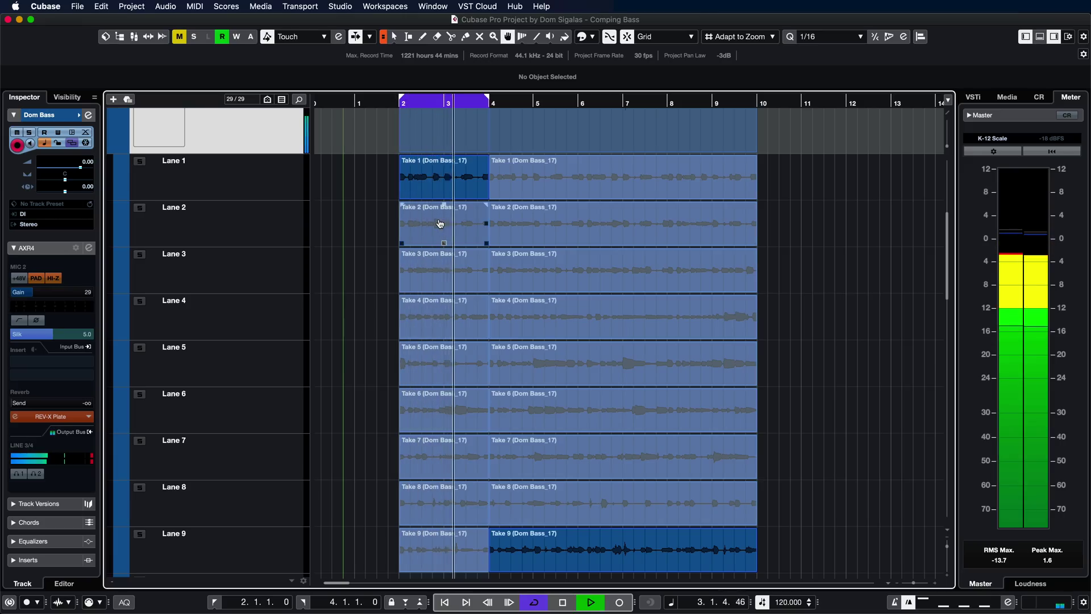
left_click(441, 224)
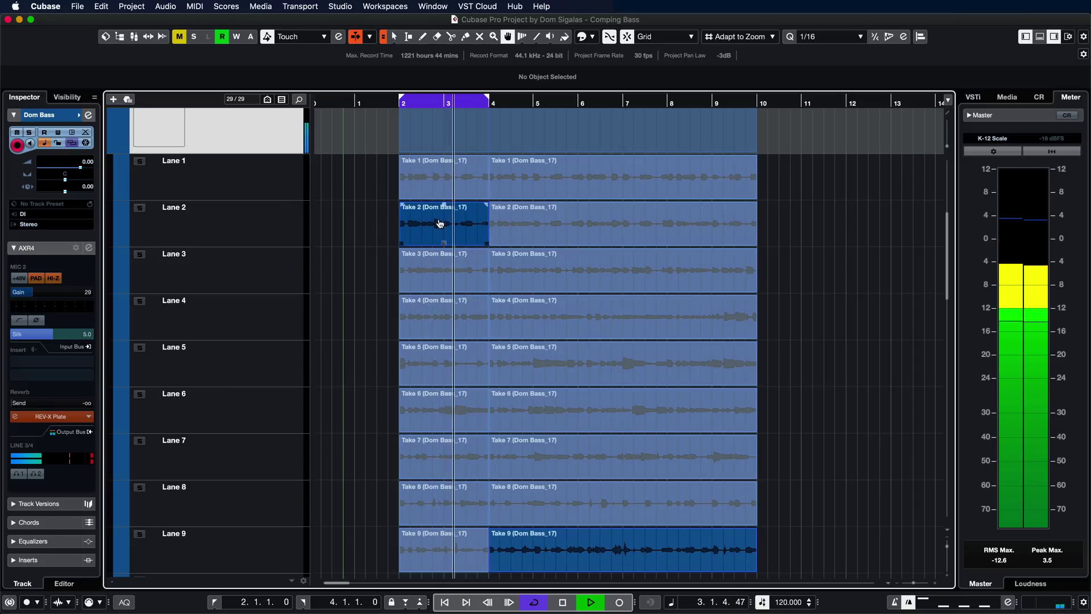
key("space")
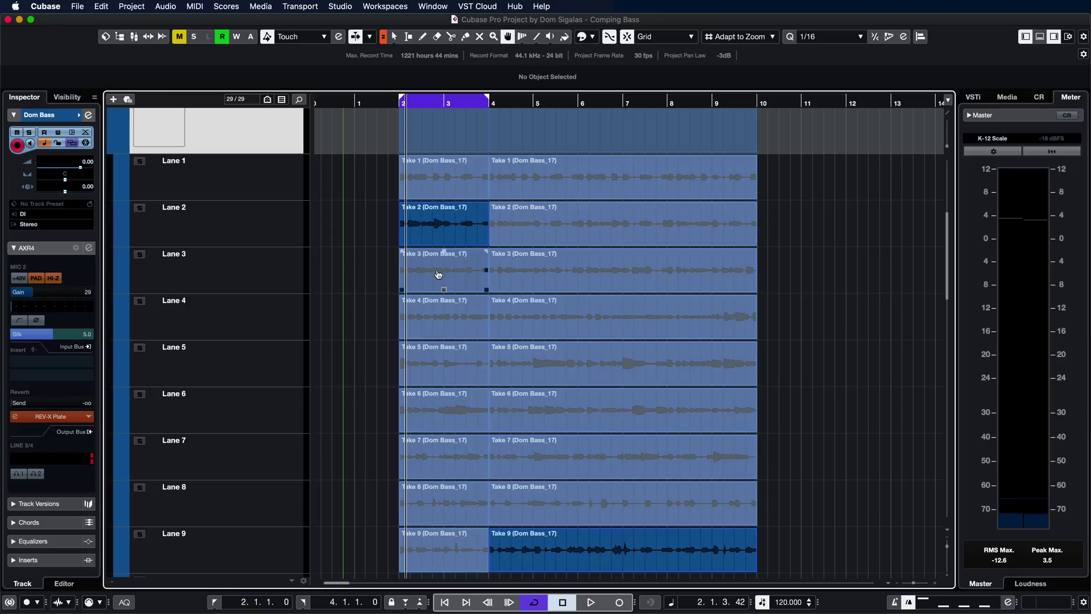
key("space")
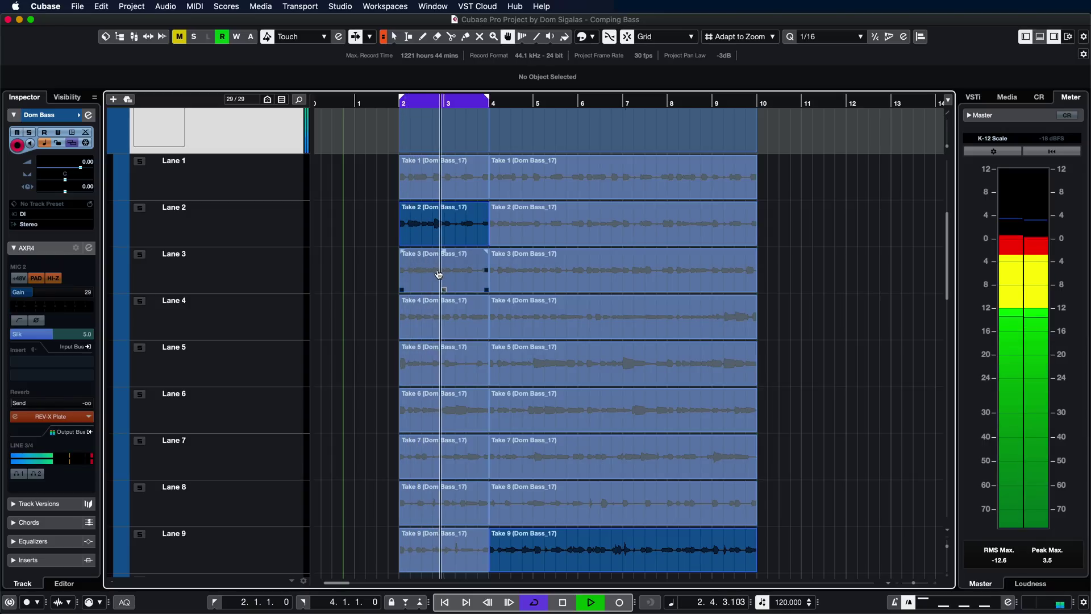
Compare Takes 3 and 4, settle on Take 3 for bars 2–4, and extend it through bar 6.
left_click(438, 273)
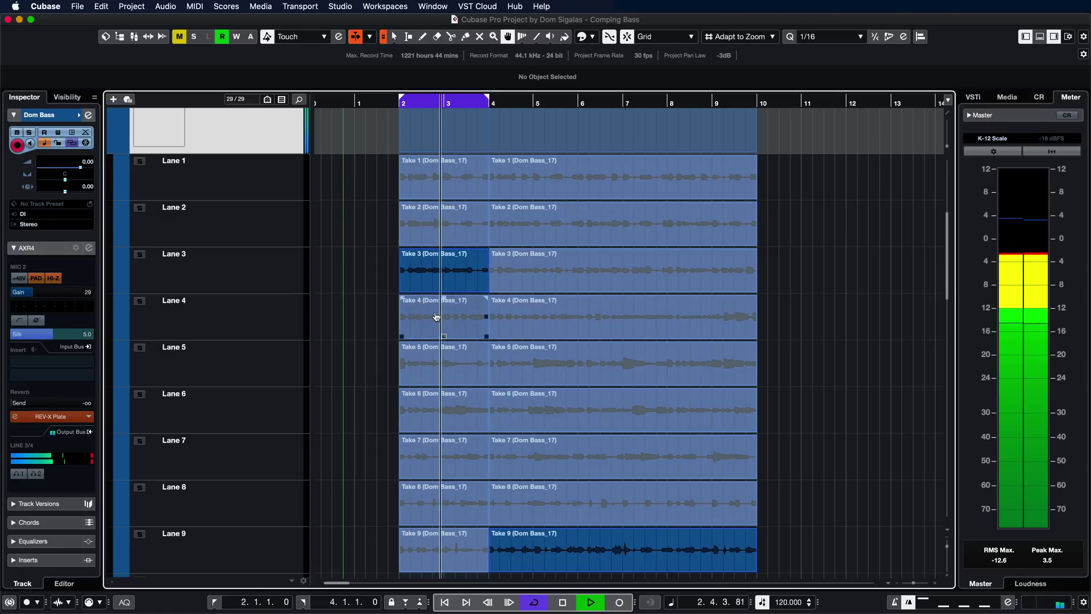
left_click(437, 316)
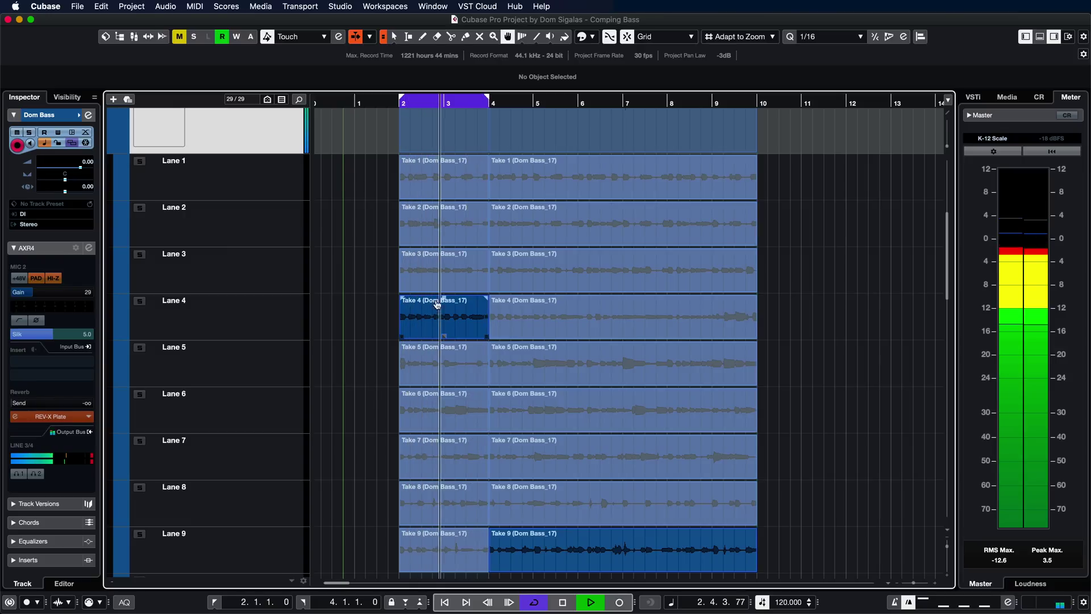
left_click(442, 273)
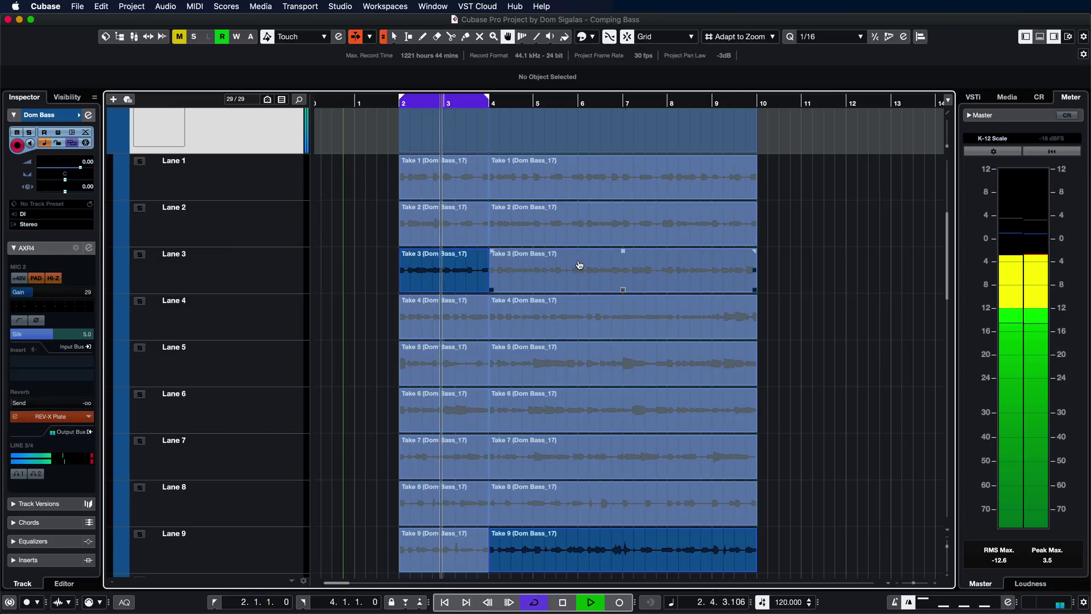
left_click_drag(579, 265, 507, 270)
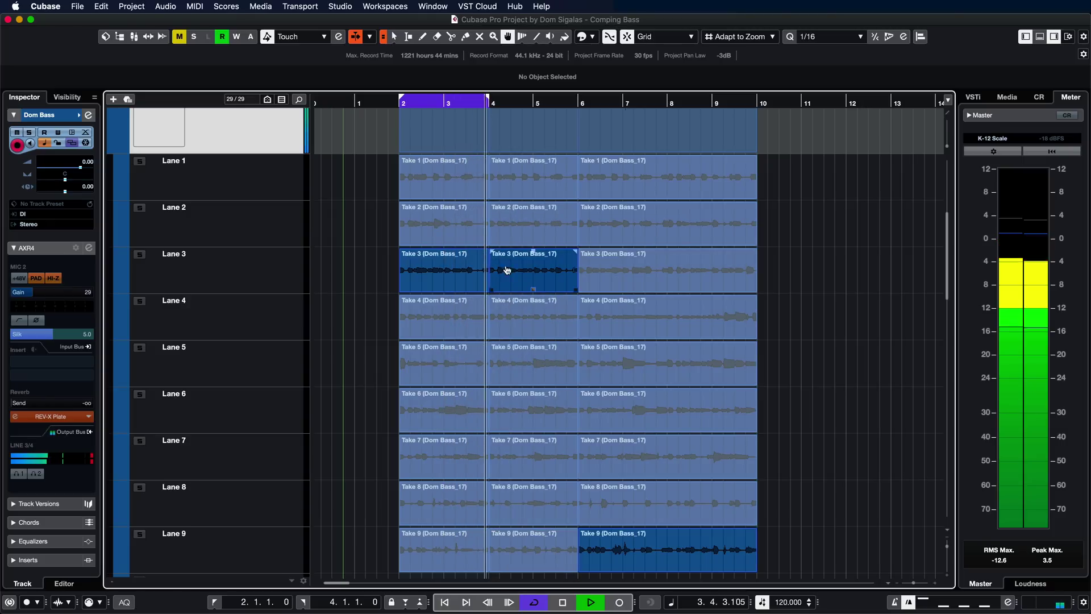
Loop bars 4–6 and switch that section of the comp to Take 2.
key("1")
left_click(510, 278)
key("p")
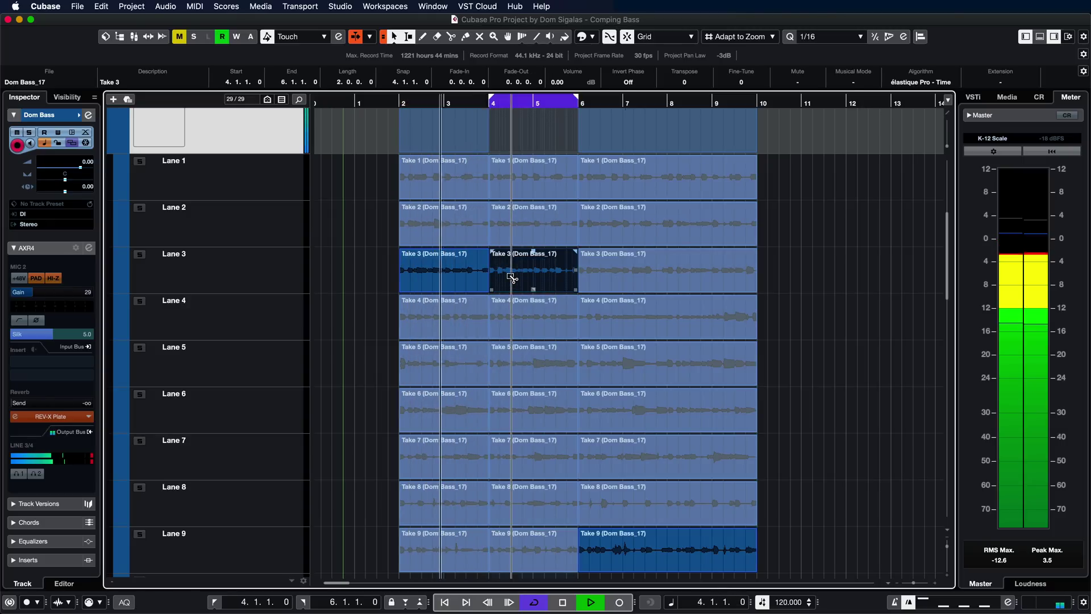
left_click(521, 232)
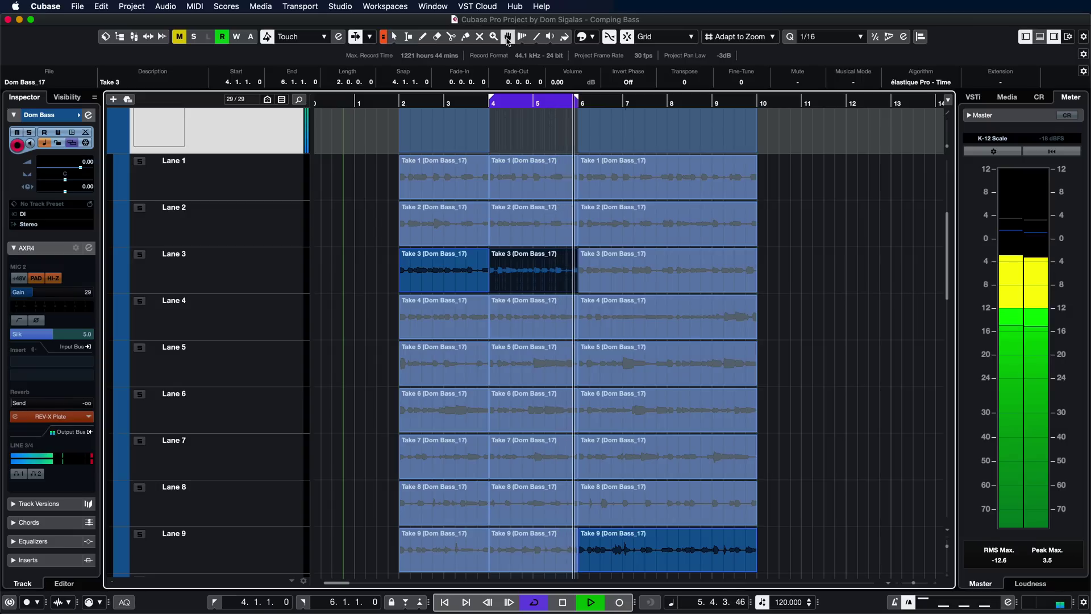
left_click(532, 219)
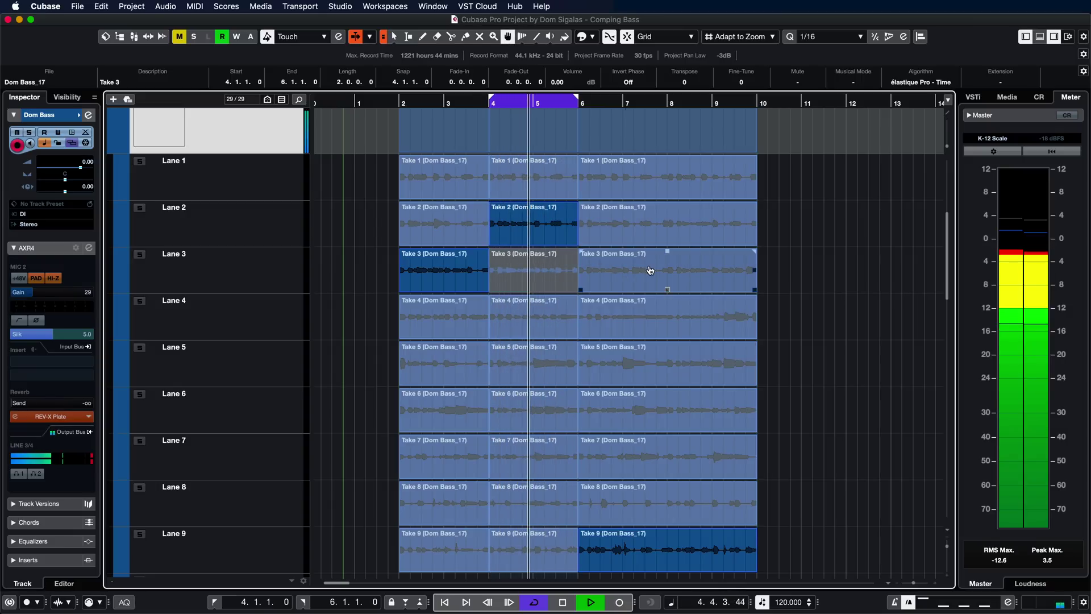
Comp bars 6–8 from Take 1 and bars 8–10 from Take 2, moving the loop range along.
left_click_drag(669, 273, 576, 272)
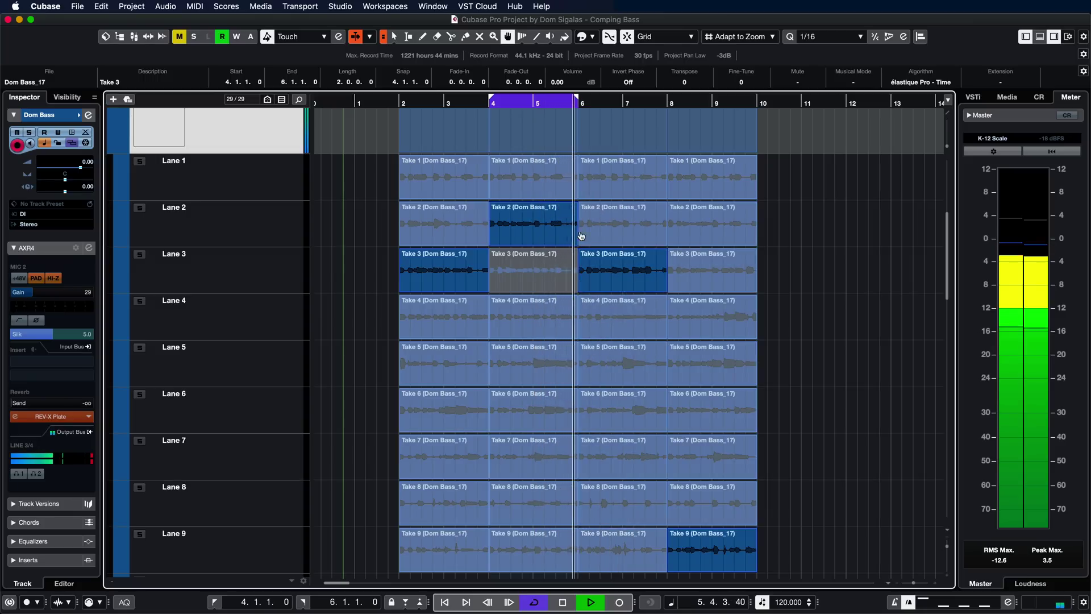
left_click_drag(578, 97, 665, 97)
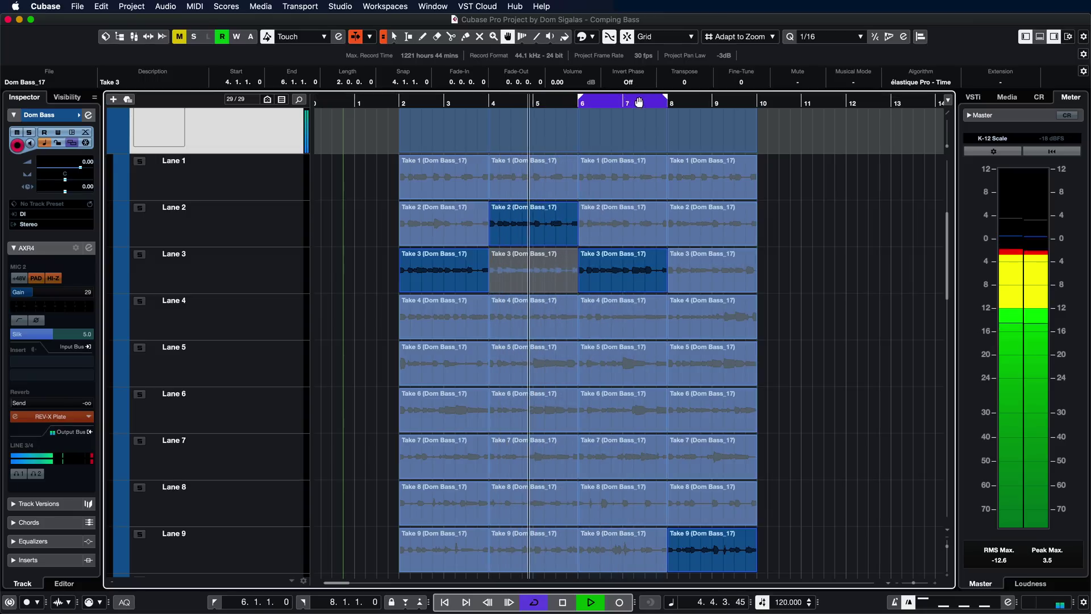
left_click(630, 188)
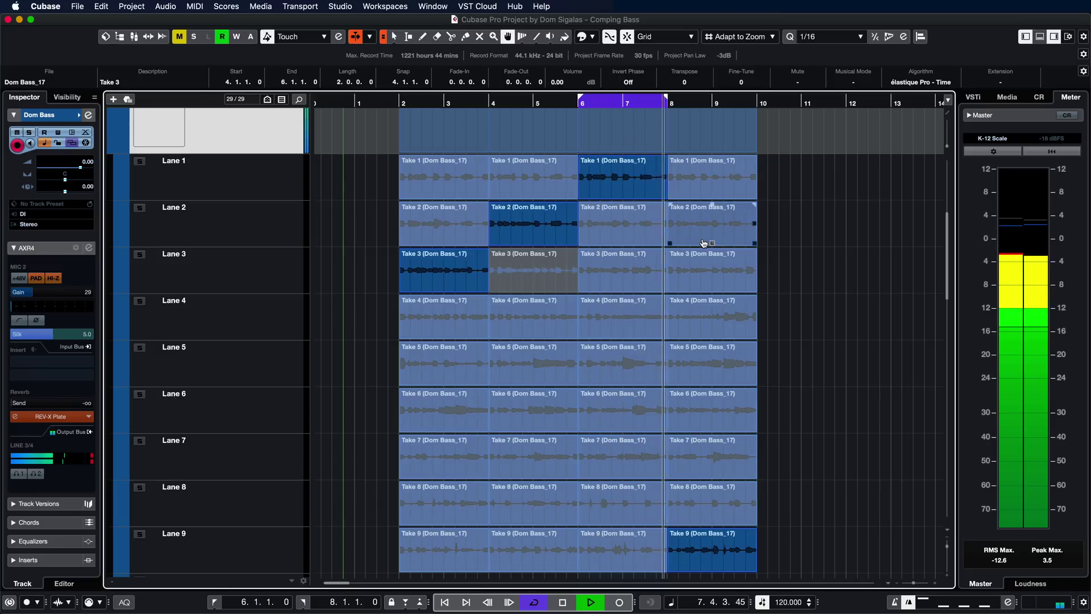
left_click(704, 236)
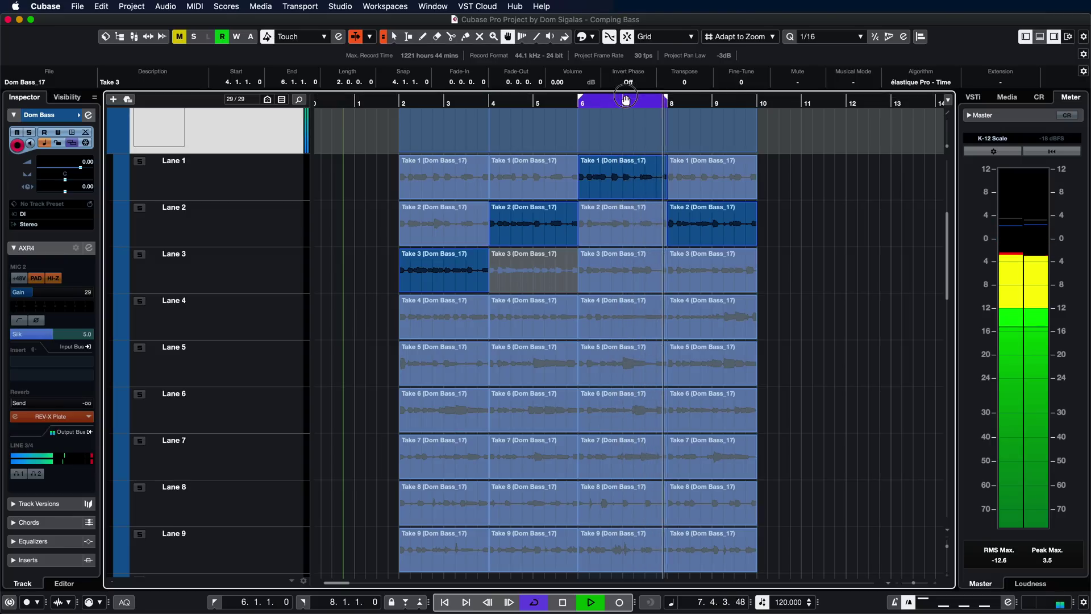
left_click_drag(630, 99, 713, 104)
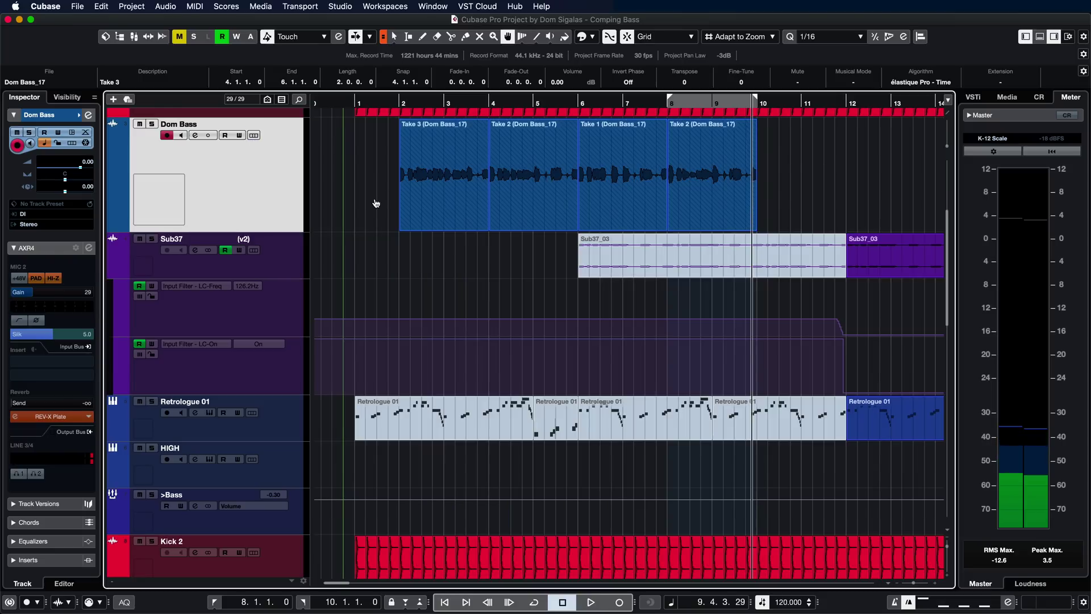
Deselect the bass comp events and apply Audio > Advanced > Delete Overlaps.
left_click(817, 180)
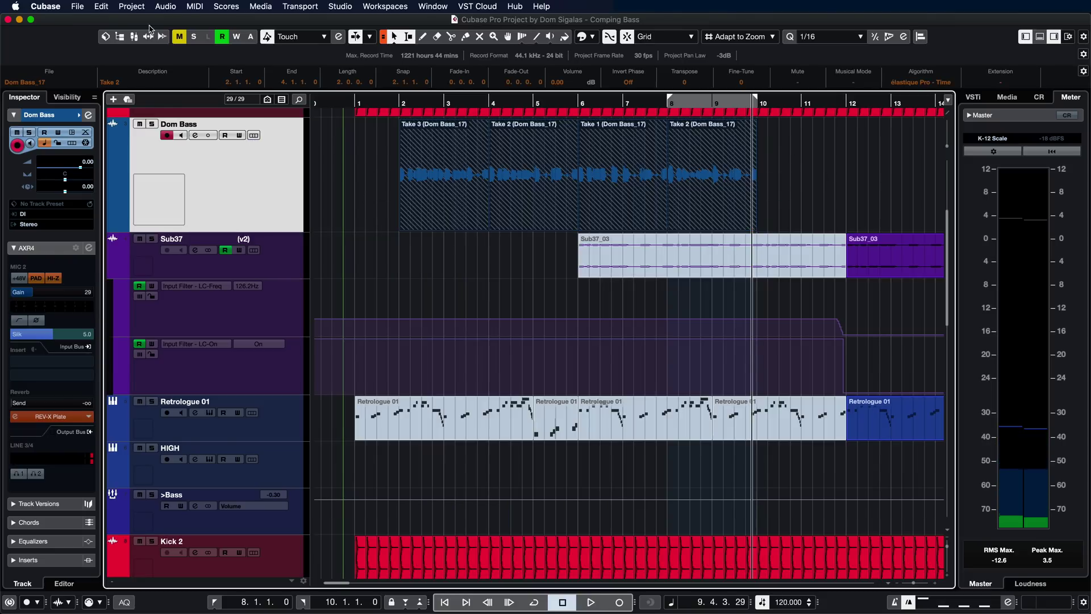
left_click(164, 7)
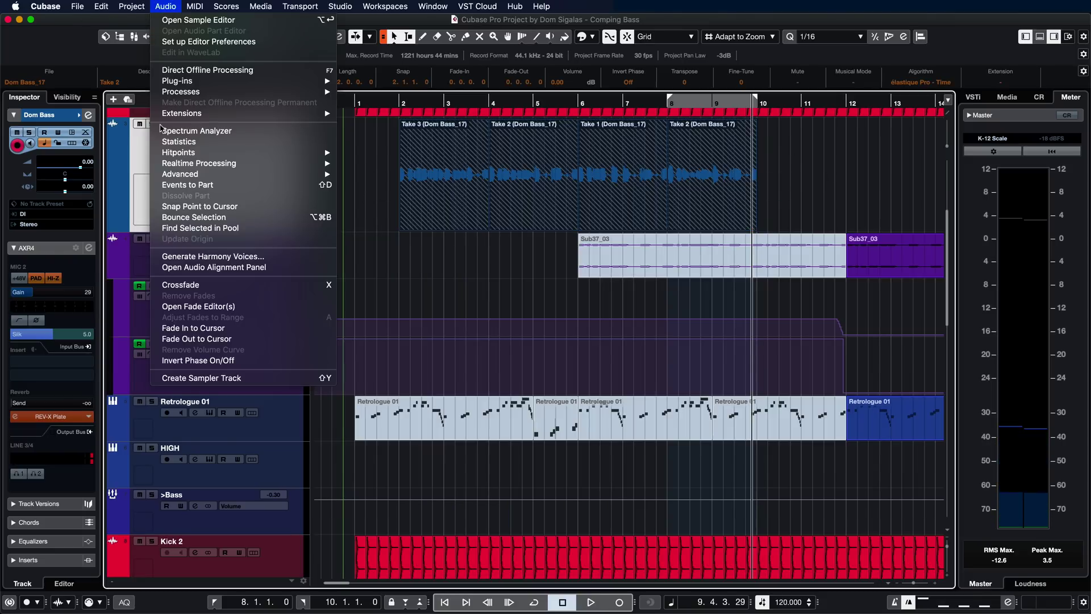
mouse_move(176, 173)
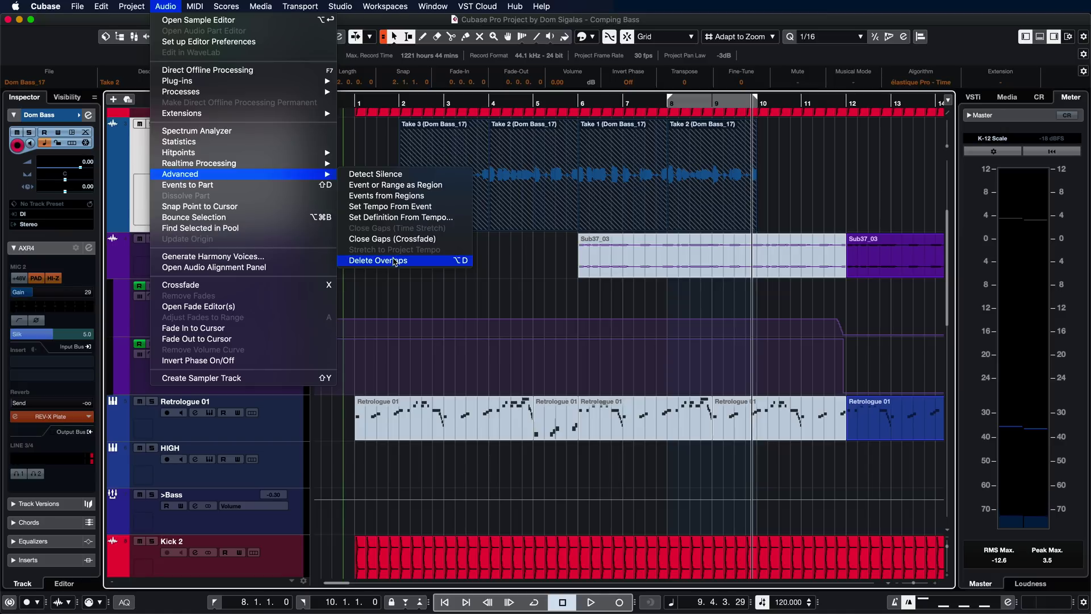
left_click(395, 261)
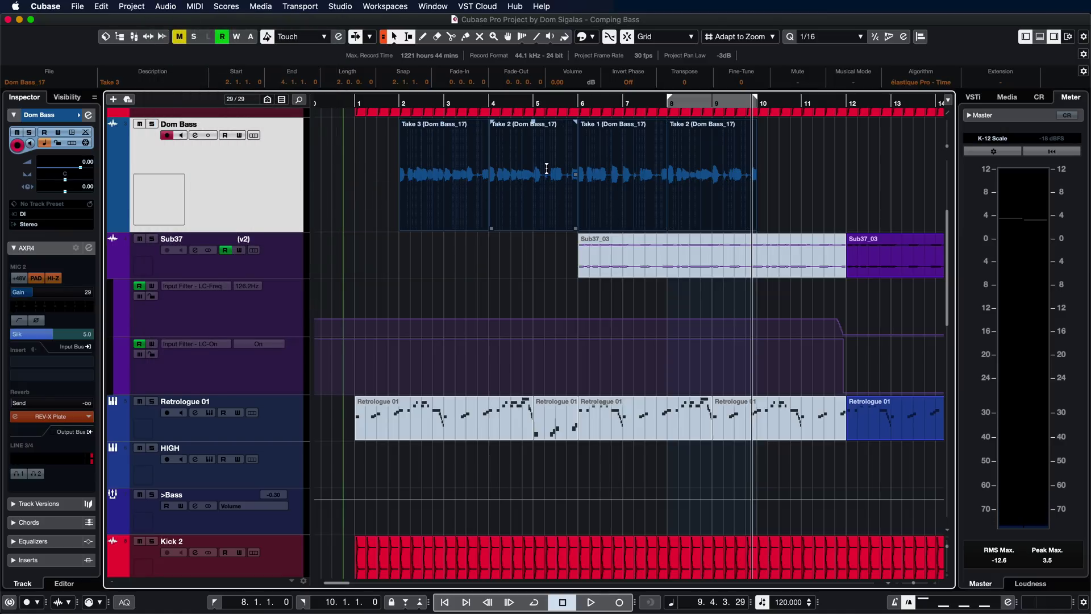